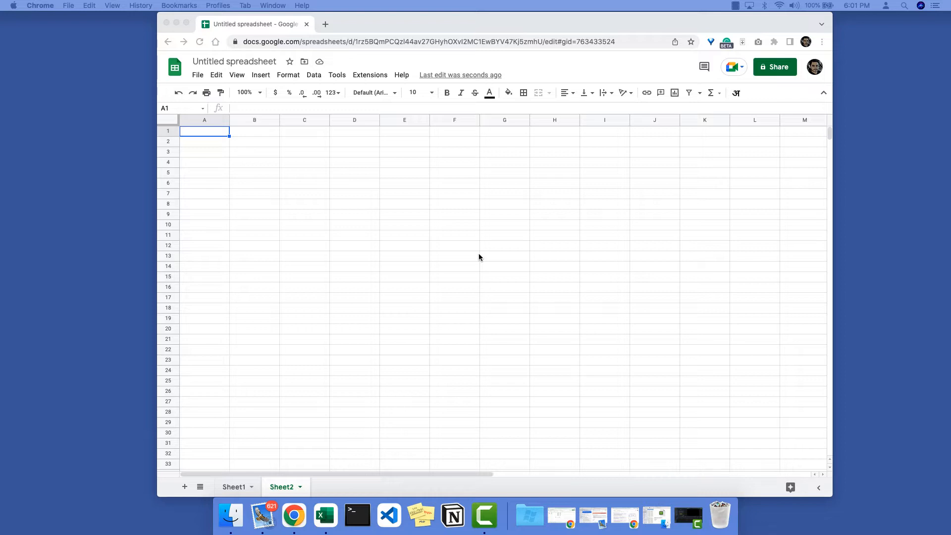
# Step: Select cell F5 on Sheet2
pyautogui.click(468, 174)
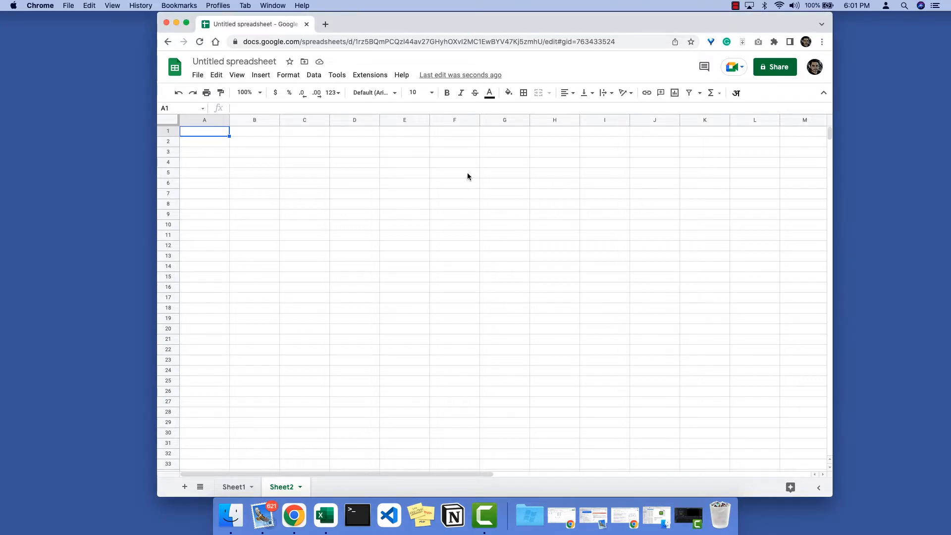
pyautogui.click(468, 175)
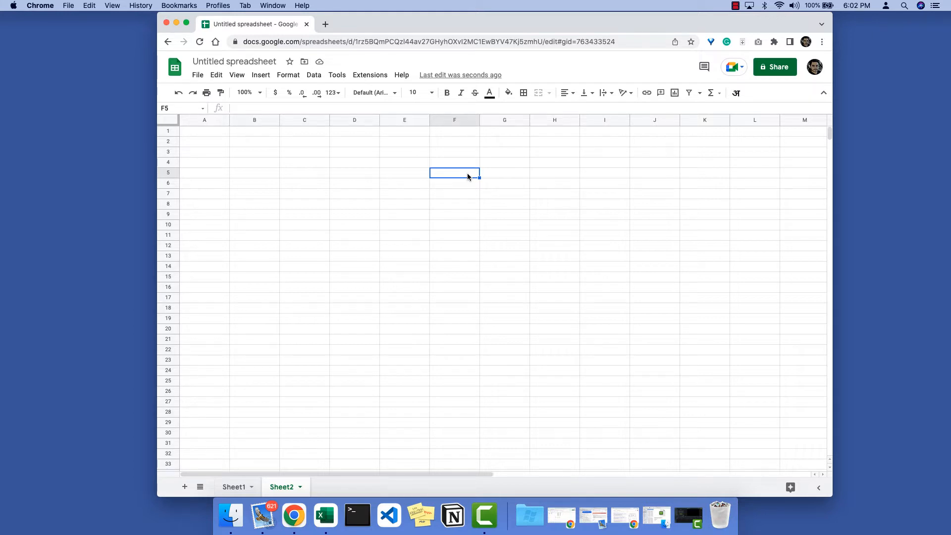
pyautogui.write('+')
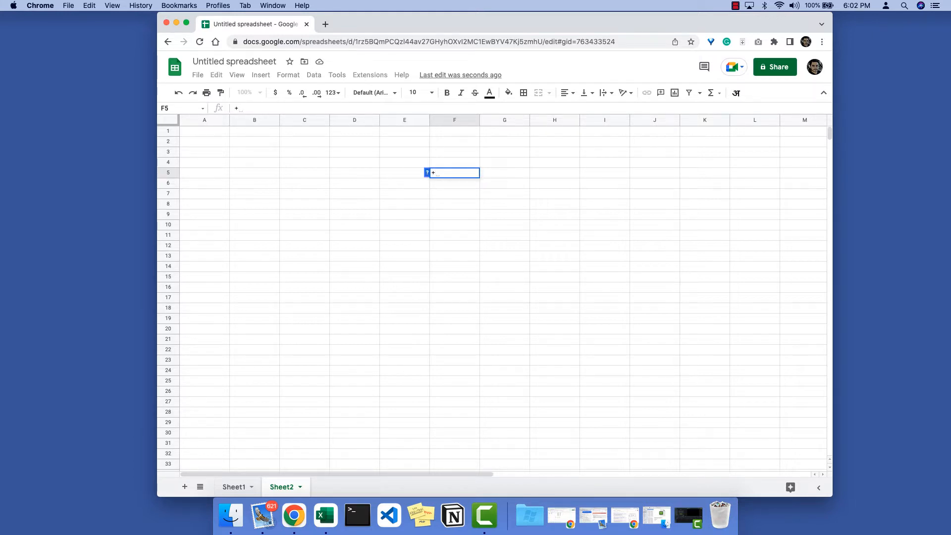
pyautogui.write('R')
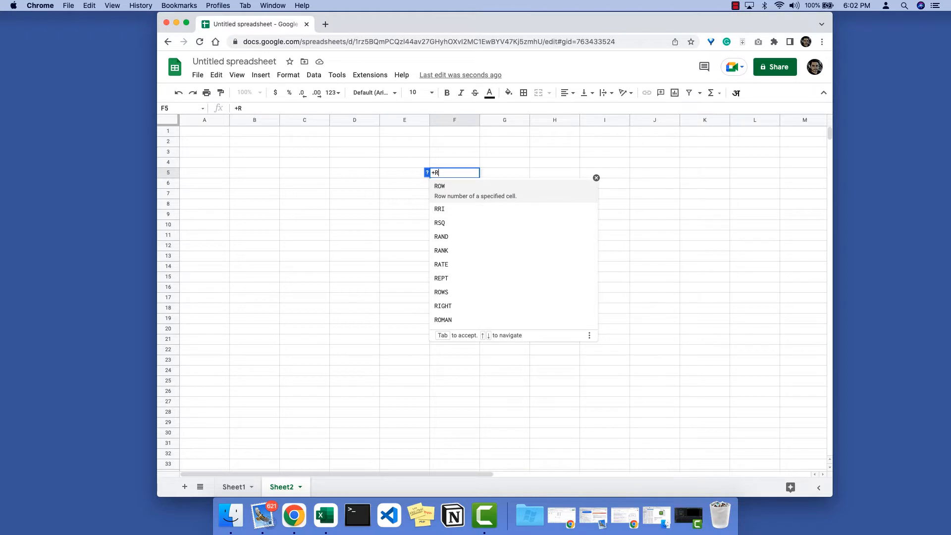
pyautogui.press('Escape')
pyautogui.press('Escape')
# Step: Enter the formula =REGEXMATCH() without any arguments in cell F5
pyautogui.write('=')
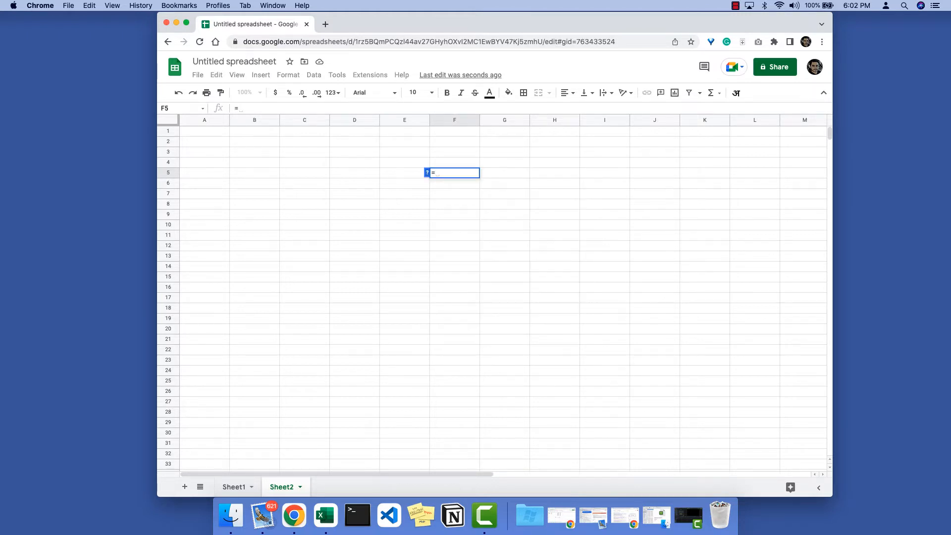
pyautogui.write('REGE')
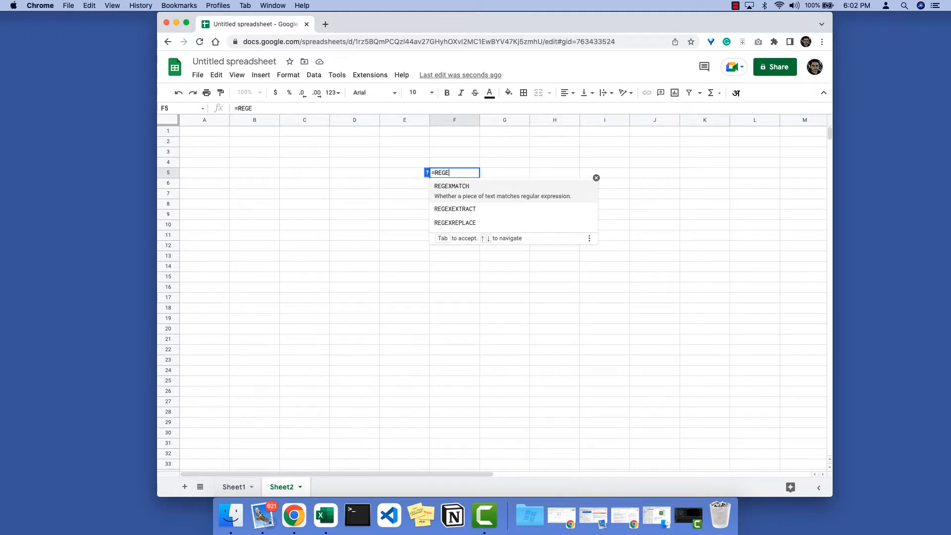
pyautogui.press('Tab')
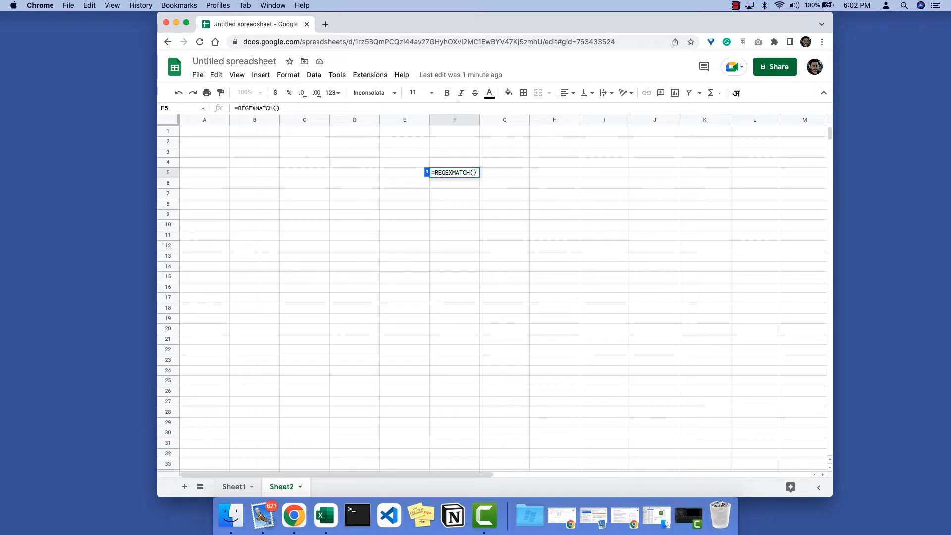
pyautogui.press('Return')
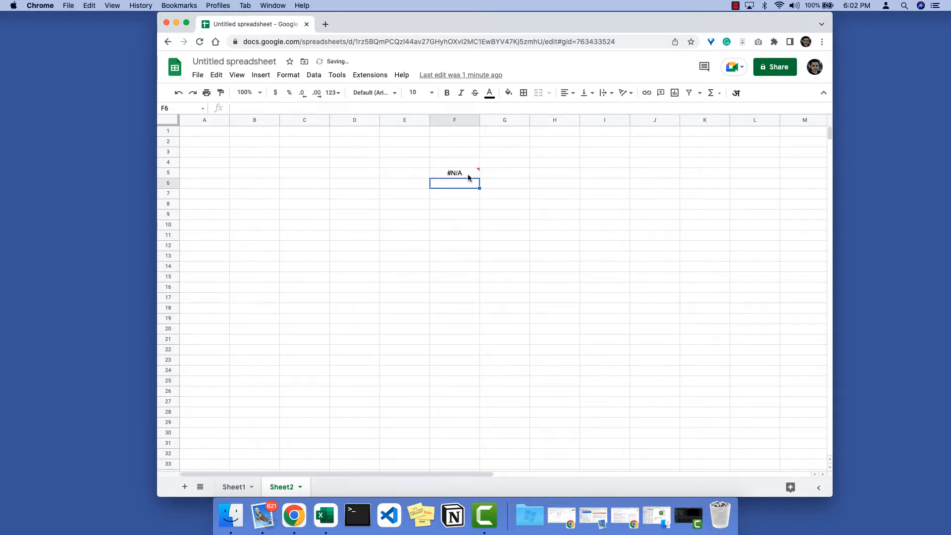
pyautogui.click(465, 173)
# Step: Enter the text "Hello there!" in cell A1
pyautogui.click(284, 171)
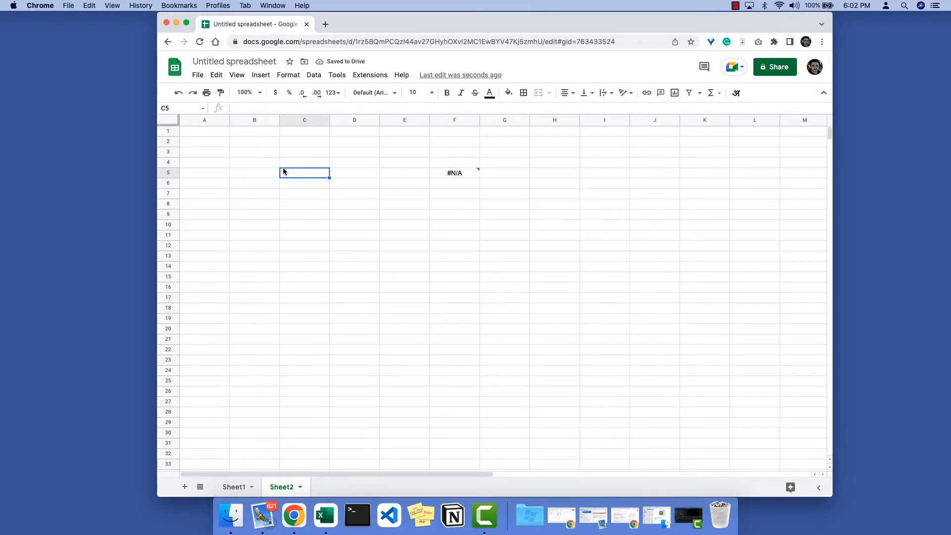
pyautogui.click(220, 137)
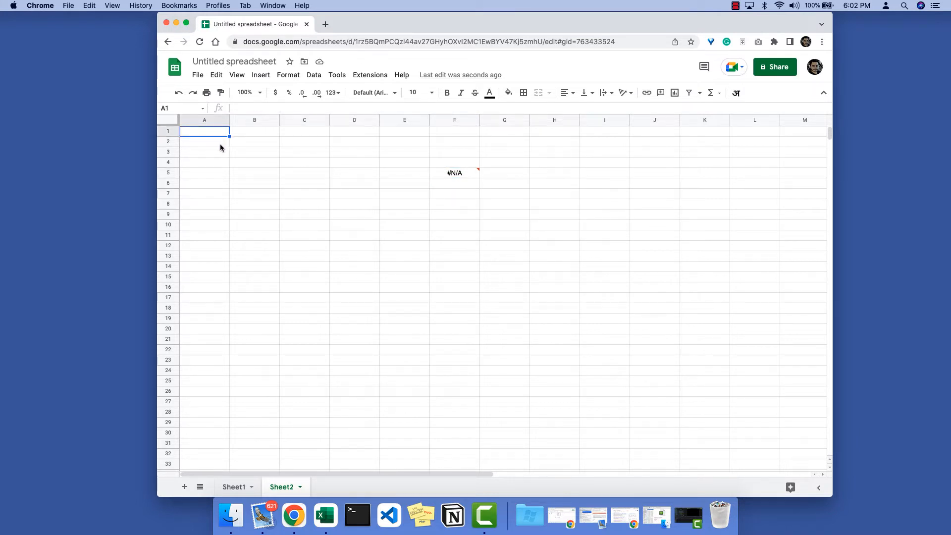
pyautogui.write('"')
pyautogui.press('BackSpace')
pyautogui.write('Hello there!')
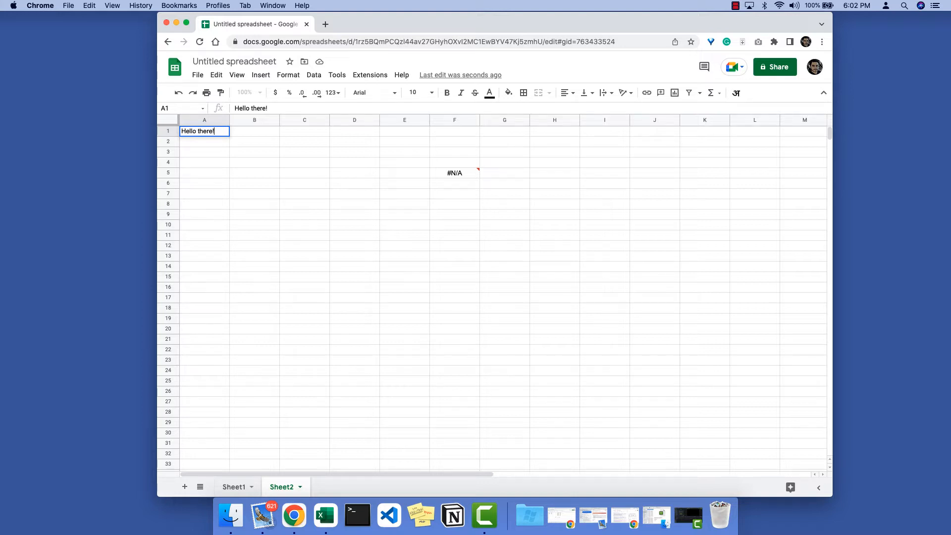
pyautogui.press('Tab')
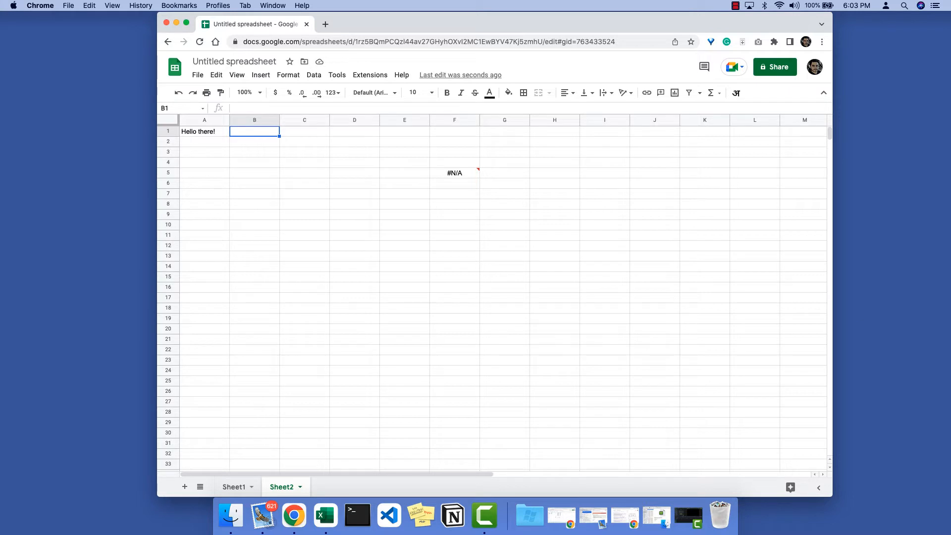
# Step: Enter the formula =REGEXMATCH(A1,"hello") in cell B1 to test the text in A1
pyautogui.write('=REFGE')
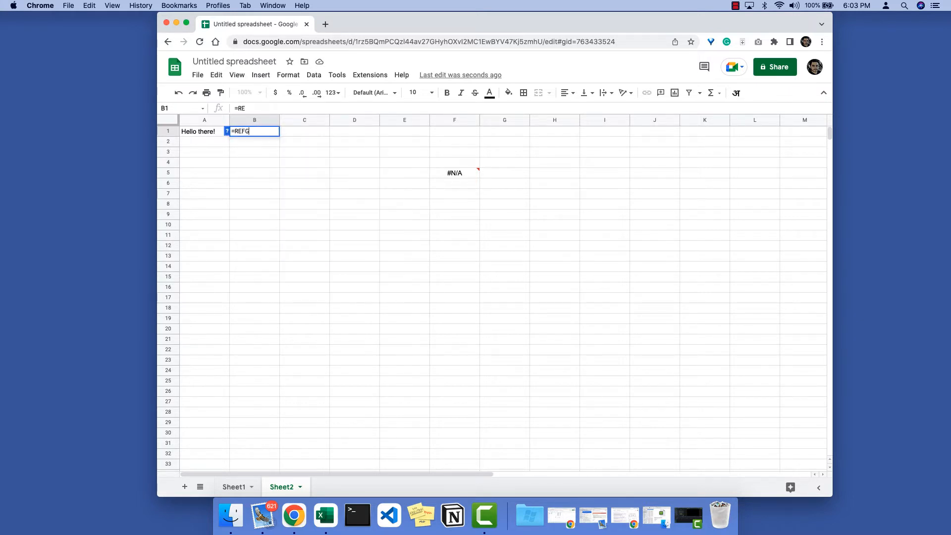
pyautogui.press('BackSpace')
pyautogui.press('BackSpace')
pyautogui.press('BackSpace')
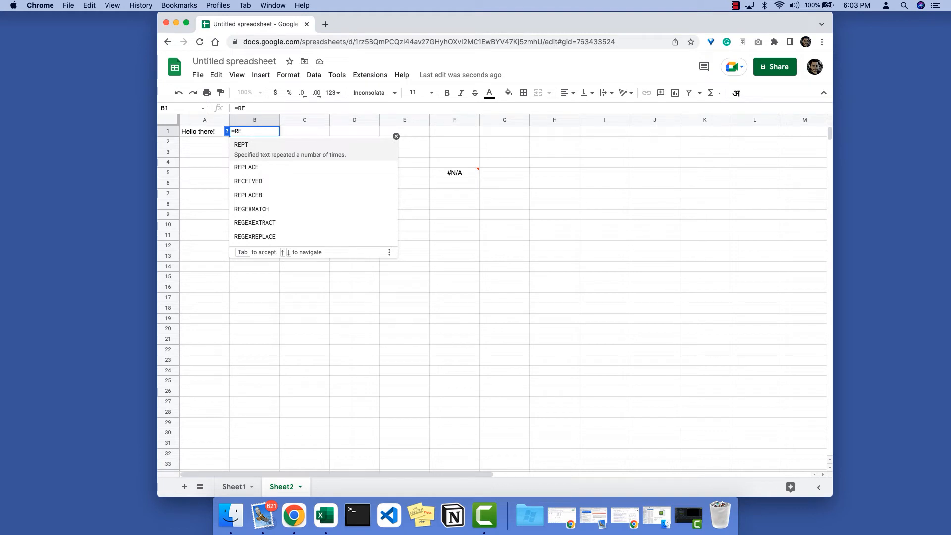
pyautogui.write('GE')
pyautogui.press('Tab')
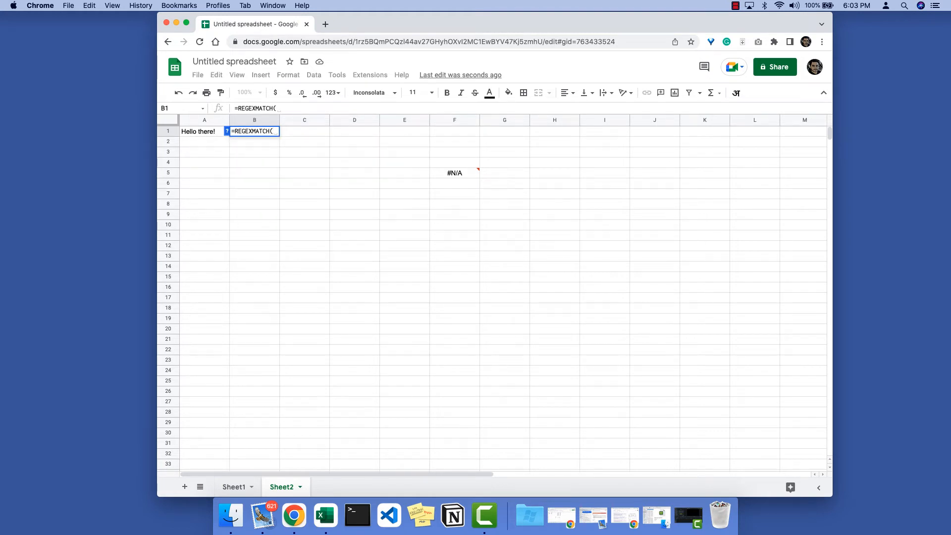
pyautogui.click(208, 131)
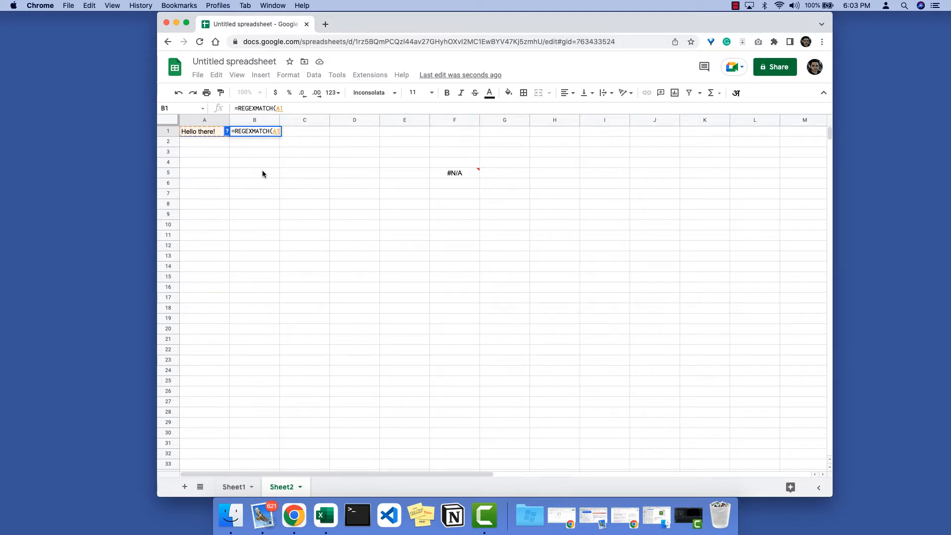
pyautogui.write(',')
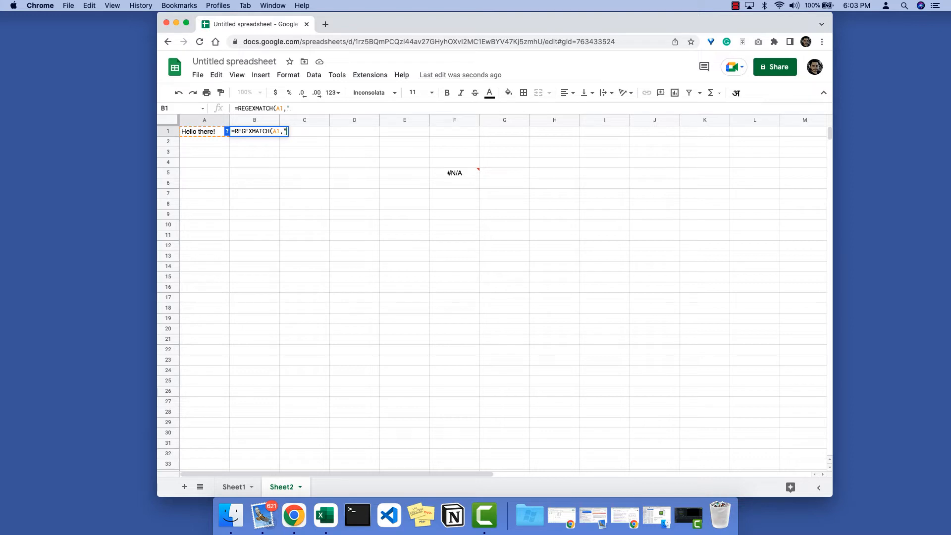
pyautogui.write('""')
pyautogui.write('hello')
pyautogui.write(')')
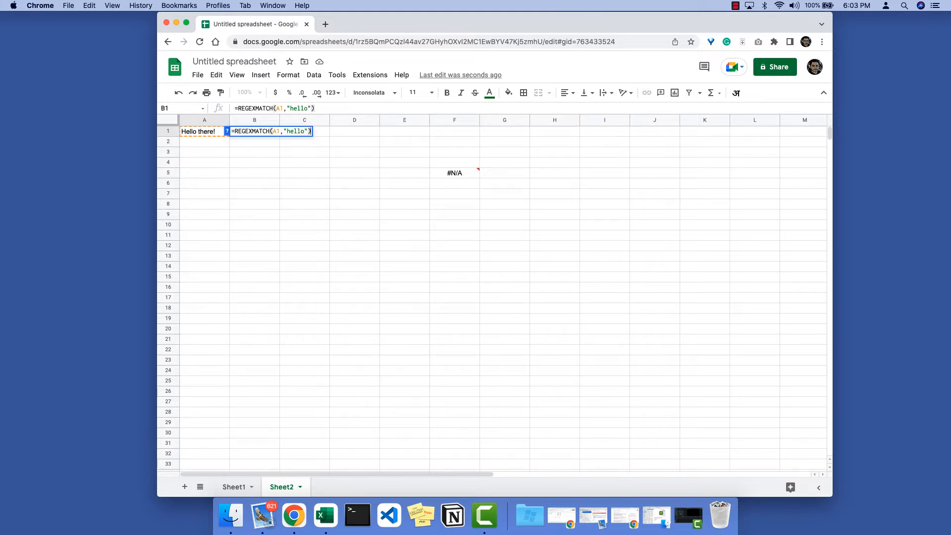
pyautogui.press('Return')
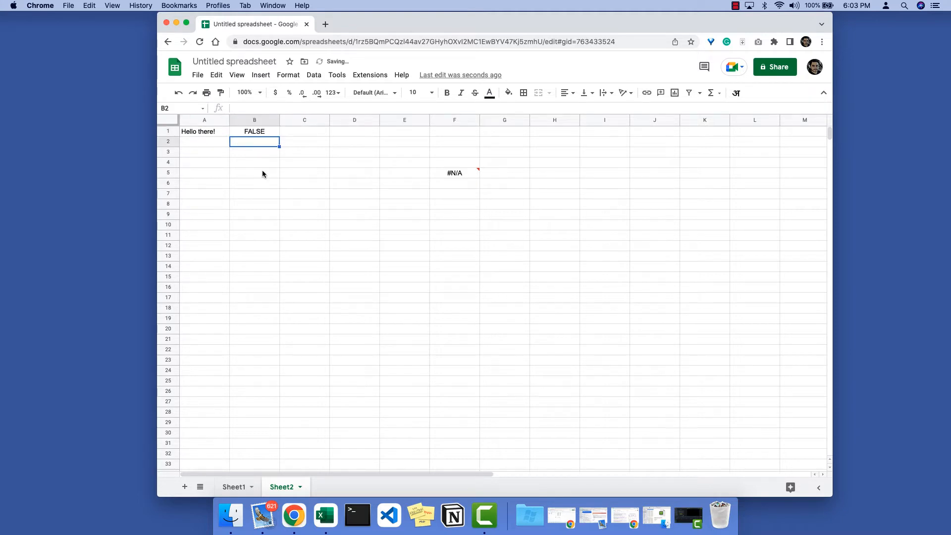
# Step: Change the search pattern in B1's REGEXMATCH formula to "Hello" with a capital H
pyautogui.click(266, 134)
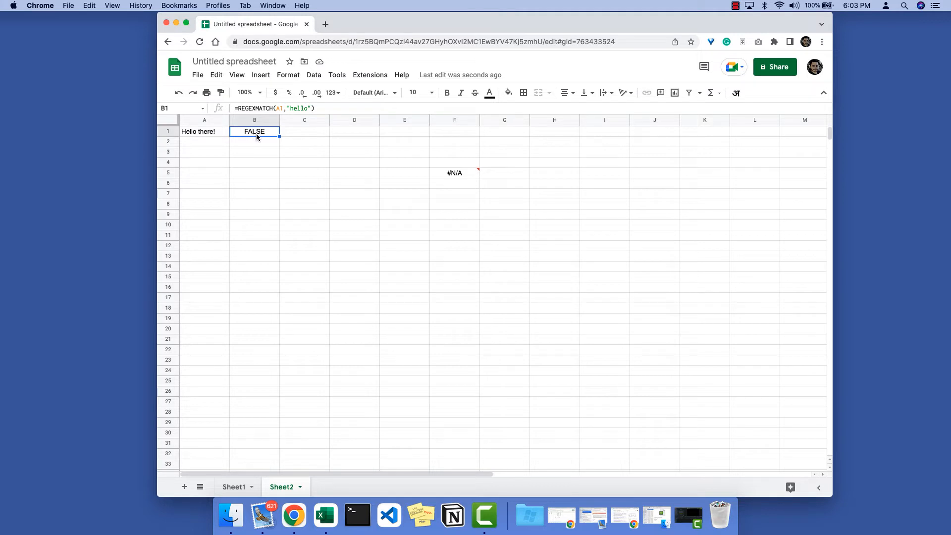
pyautogui.doubleClick(298, 108)
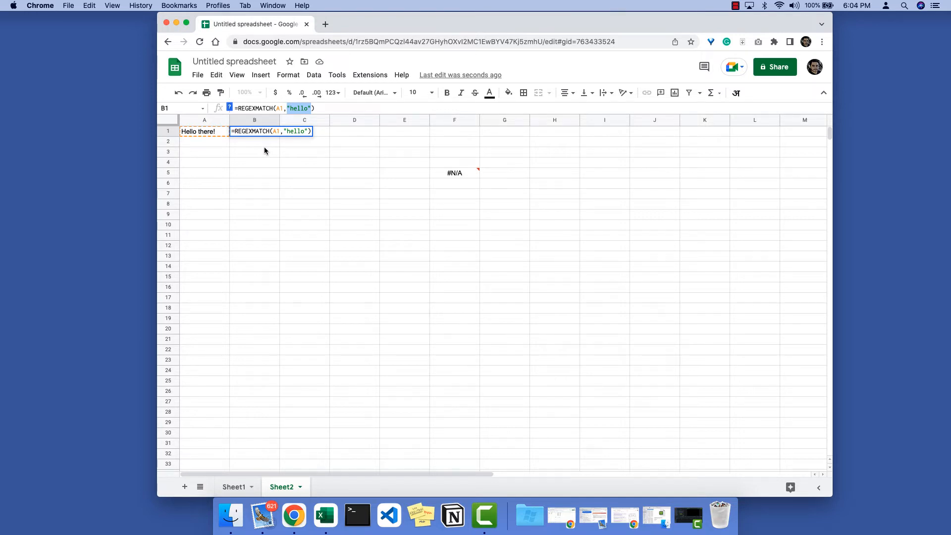
pyautogui.click(289, 133)
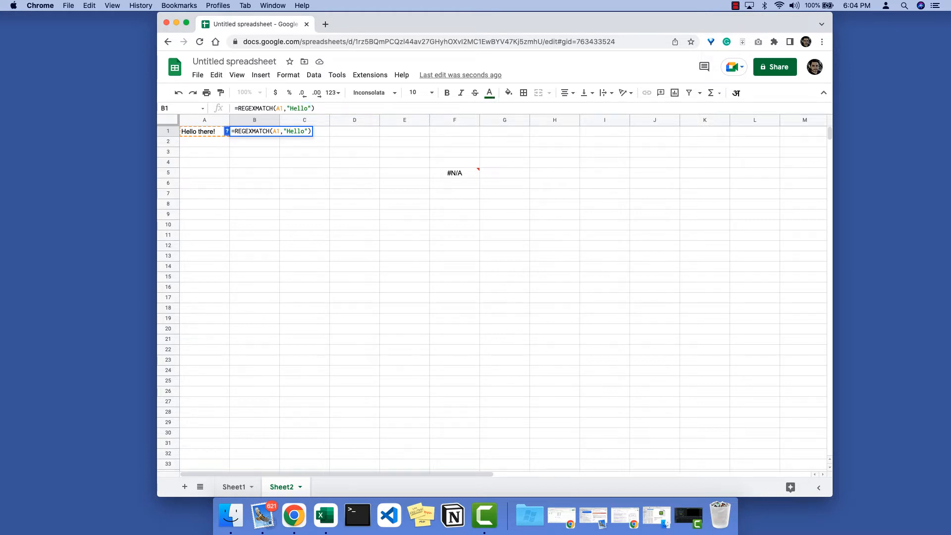
pyautogui.press('Return')
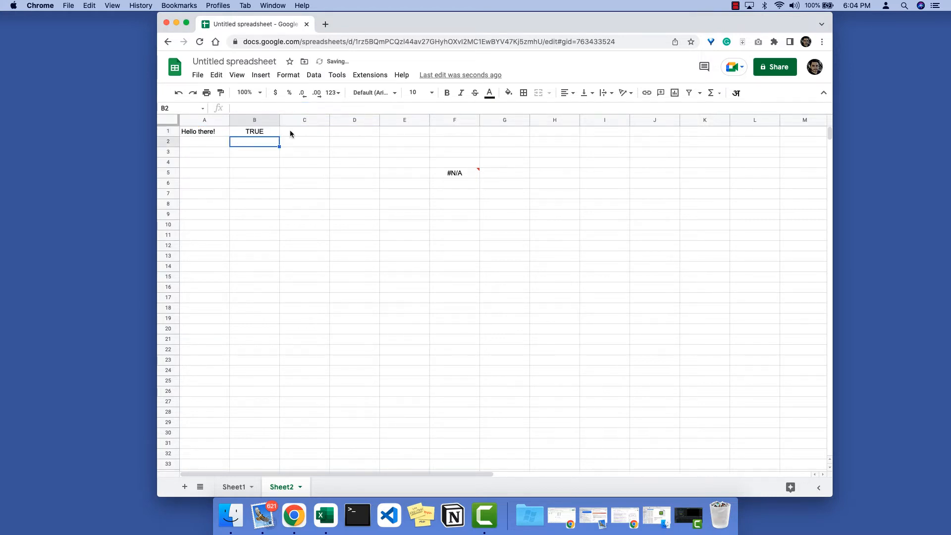
# Step: Enter the number 1 in cell A3
pyautogui.click(253, 132)
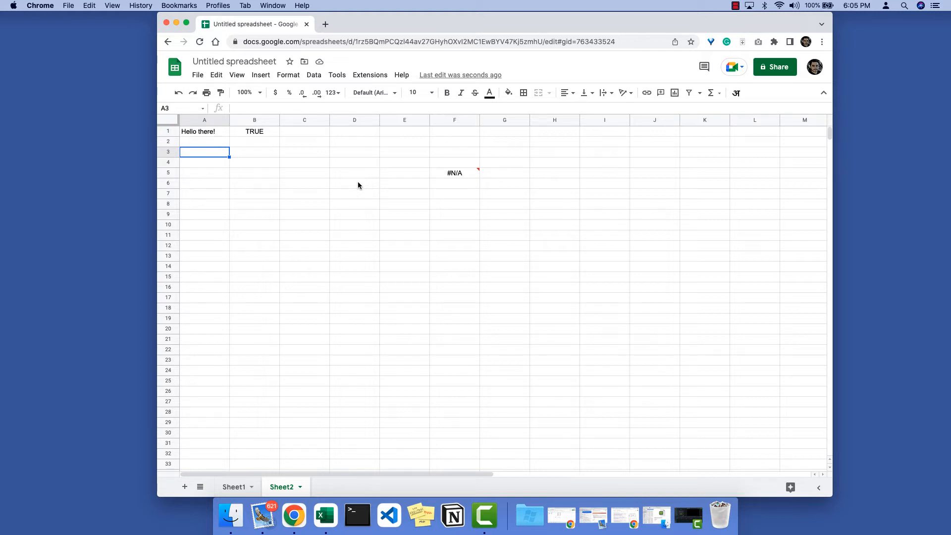
pyautogui.write('1')
pyautogui.click(274, 206)
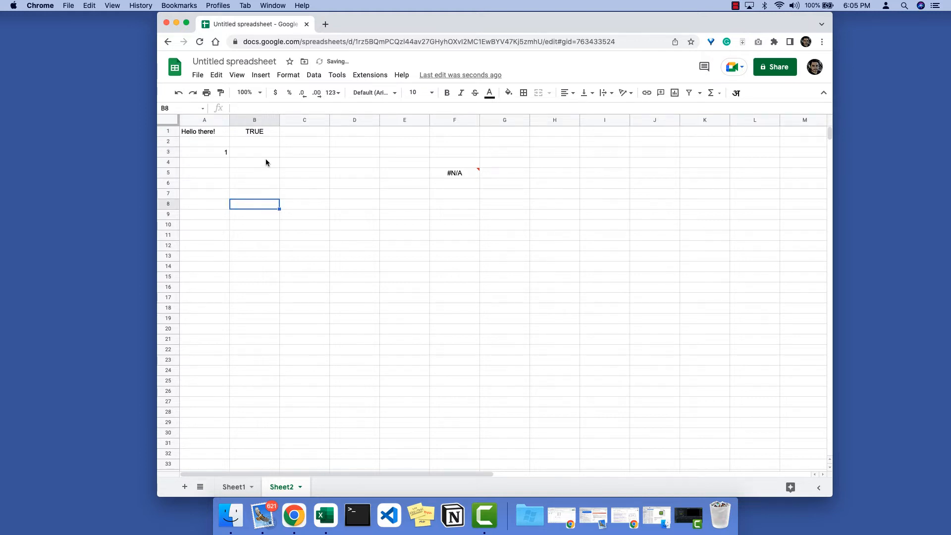
# Step: Enter the formula =REGEXMATCH(A3,1) in cell B3 to test the number in A3
pyautogui.click(265, 153)
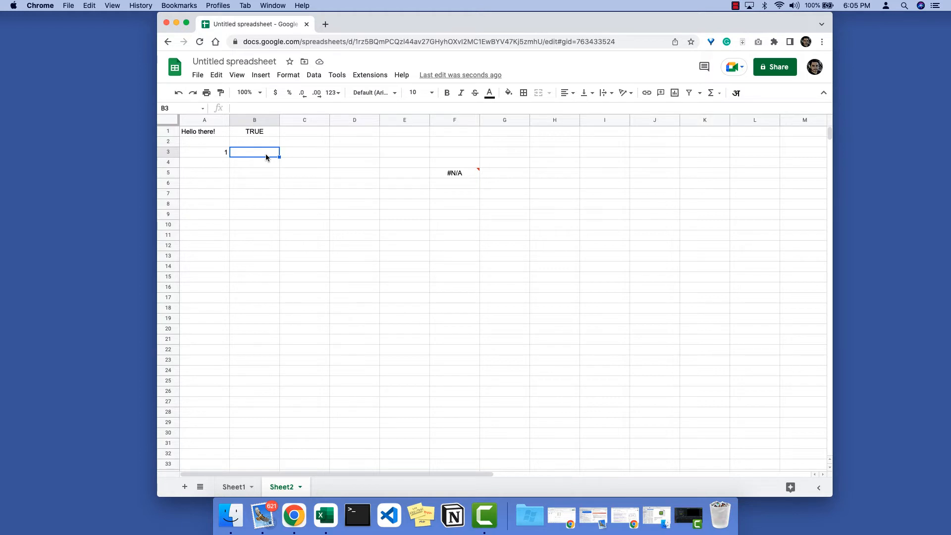
pyautogui.write('=REGE')
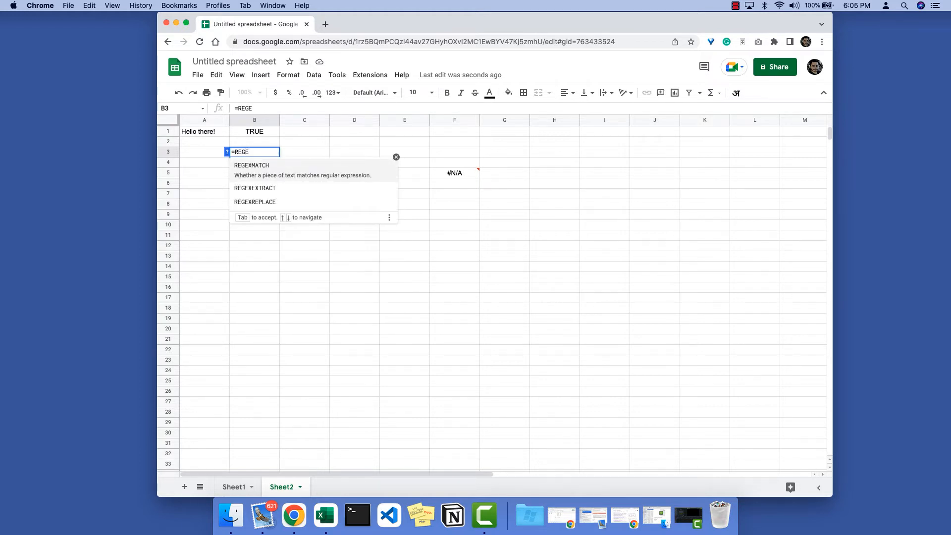
pyautogui.press('Tab')
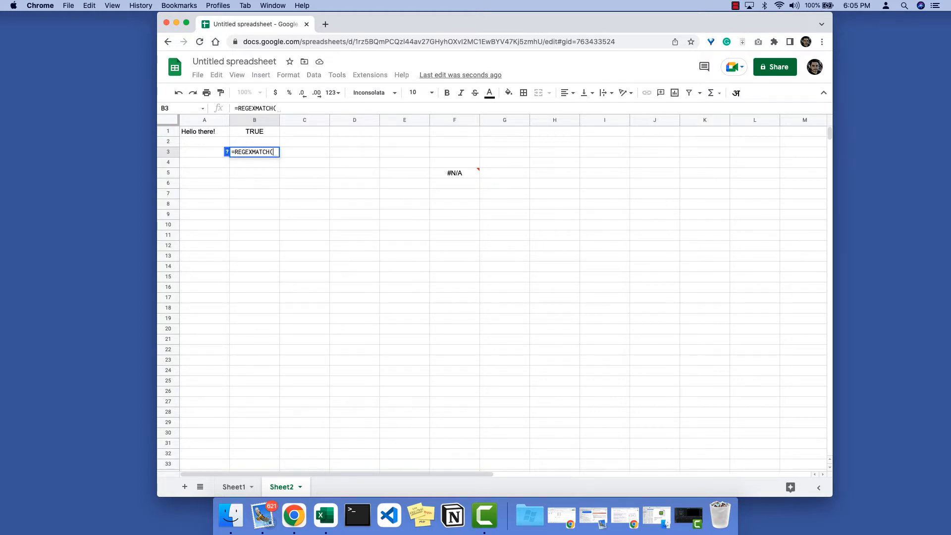
pyautogui.click(205, 154)
pyautogui.write(',')
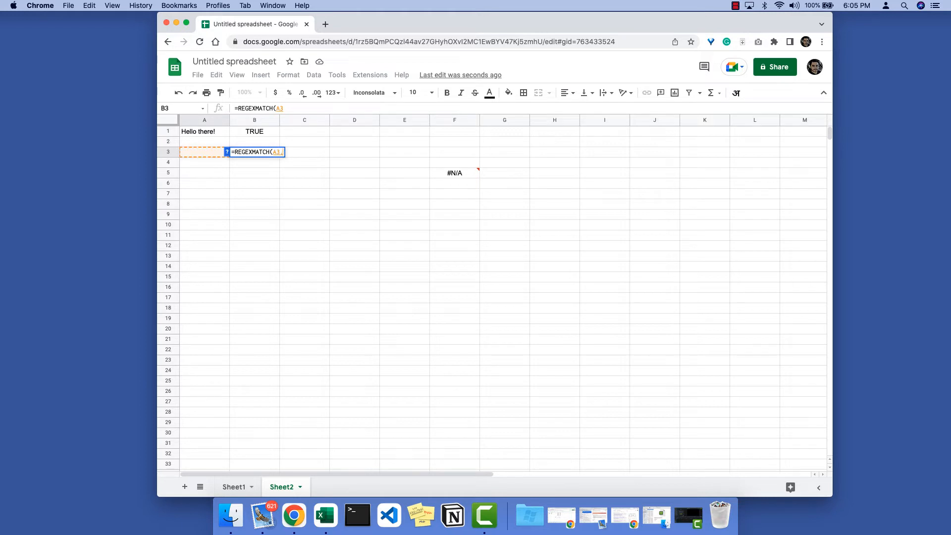
pyautogui.write('1')
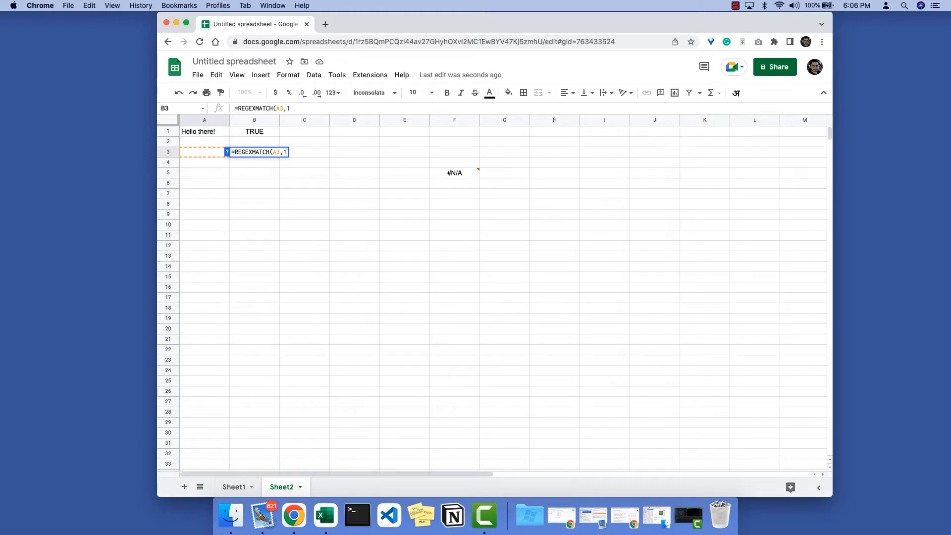
pyautogui.write(')')
pyautogui.press('Return')
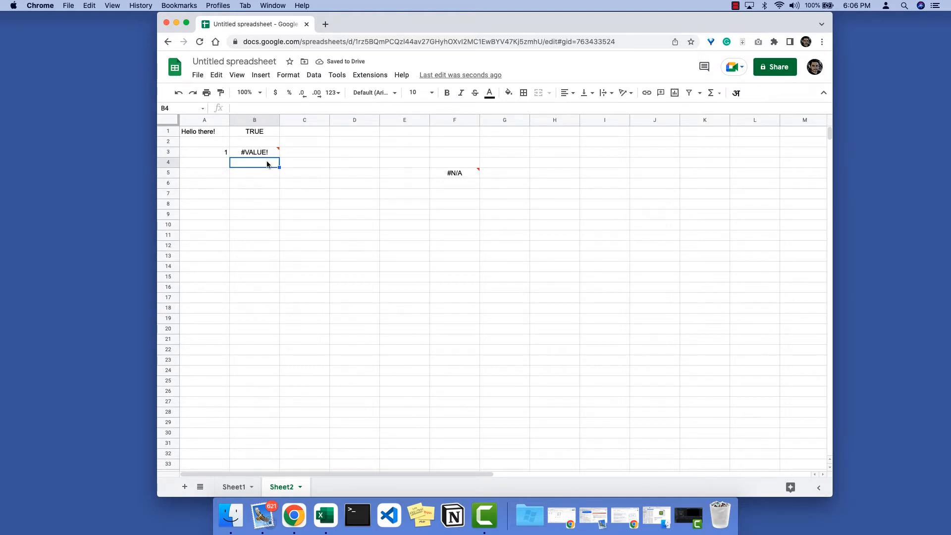
# Step: Wrap the A3 reference in TO_TEXT so that B3's formula reads =REGEXMATCH(TO_TEXT(A3),1)
pyautogui.moveTo(265, 154)
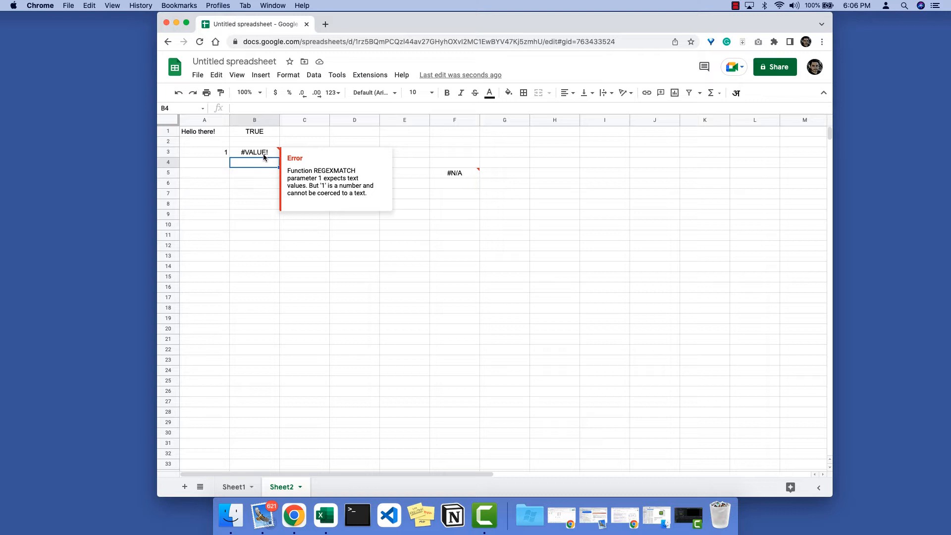
pyautogui.click(264, 153)
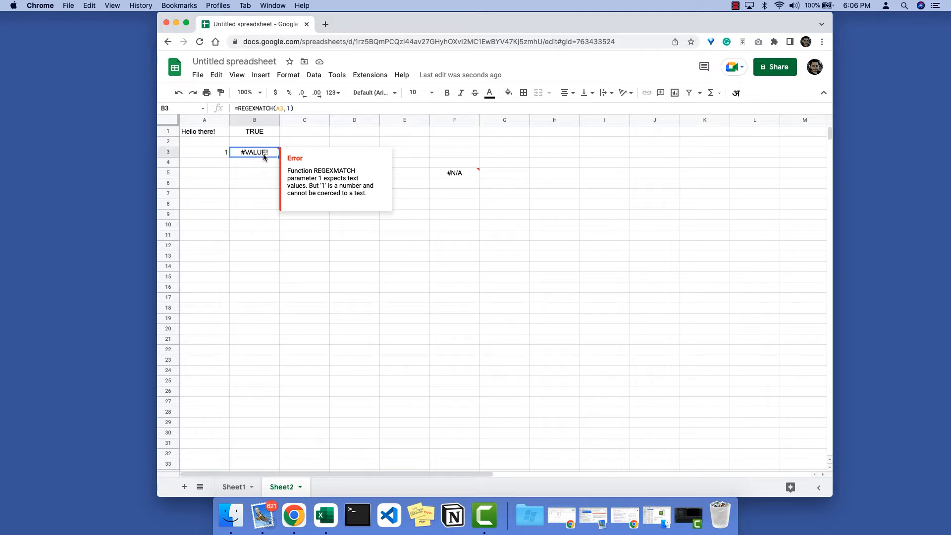
pyautogui.doubleClick(280, 108)
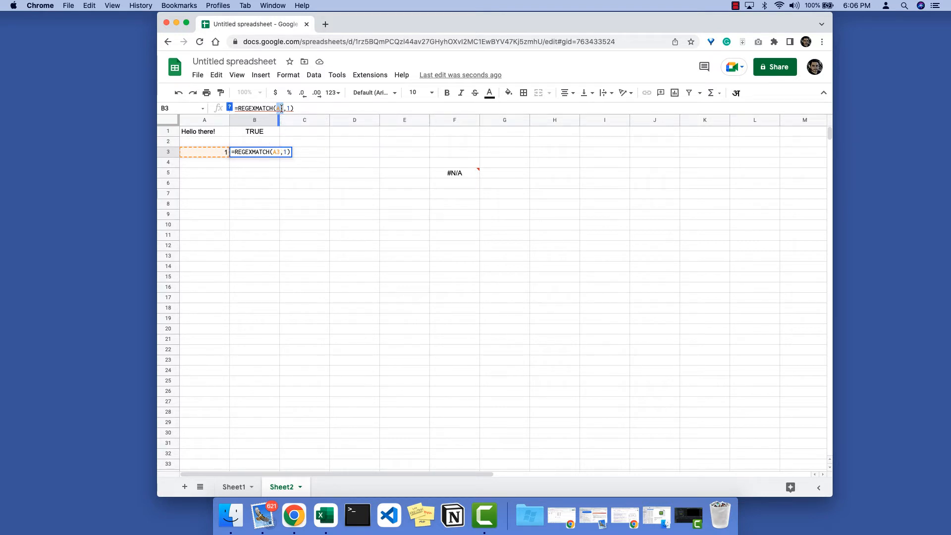
pyautogui.moveTo(282, 107)
pyautogui.press('BackSpace')
pyautogui.press('BackSpace')
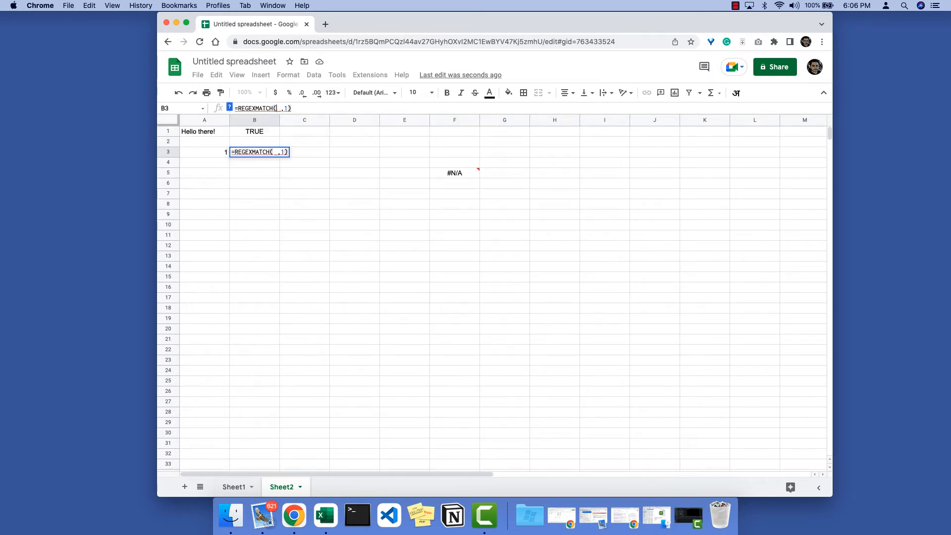
pyautogui.write('TO')
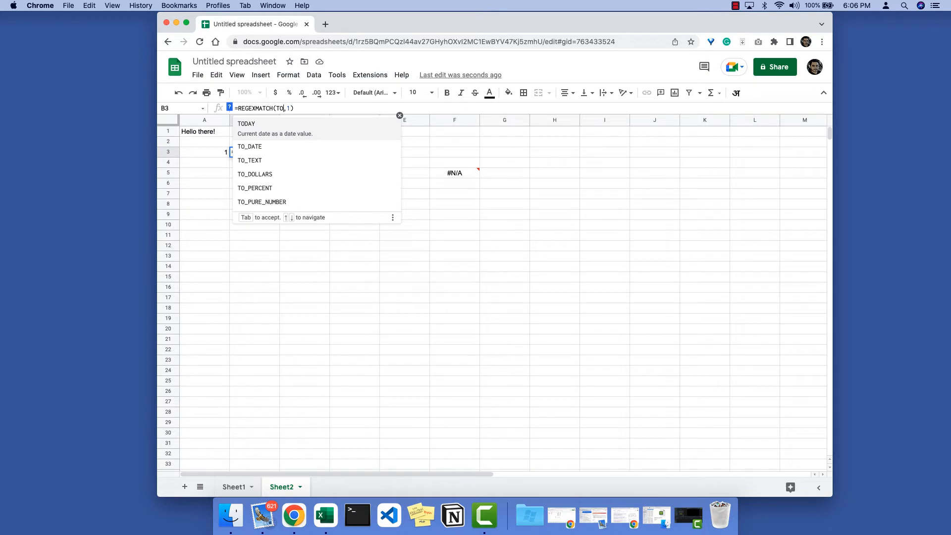
pyautogui.write('_TE')
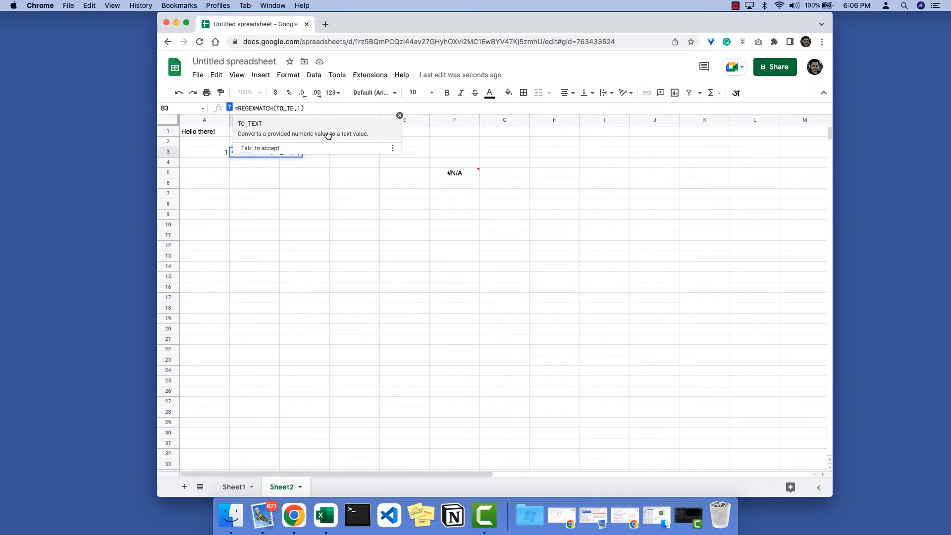
pyautogui.press('Tab')
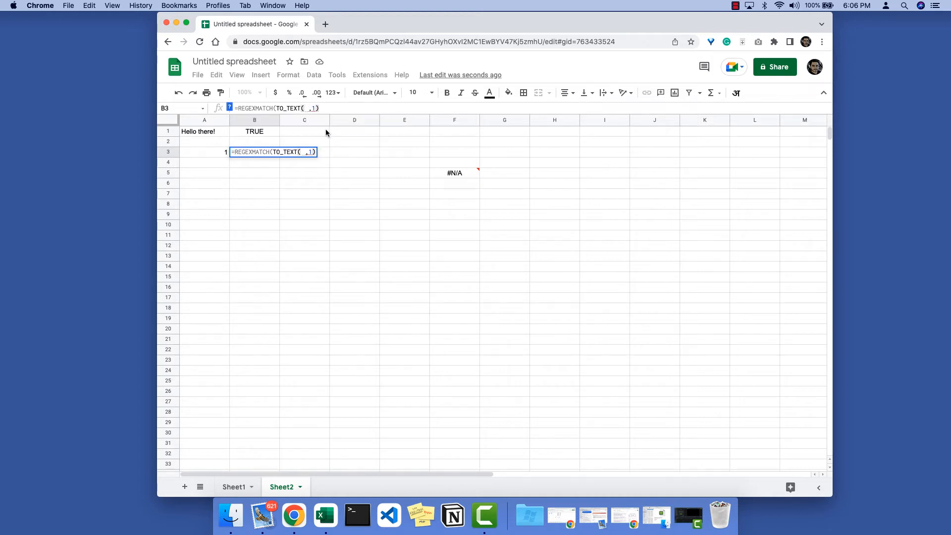
pyautogui.click(218, 151)
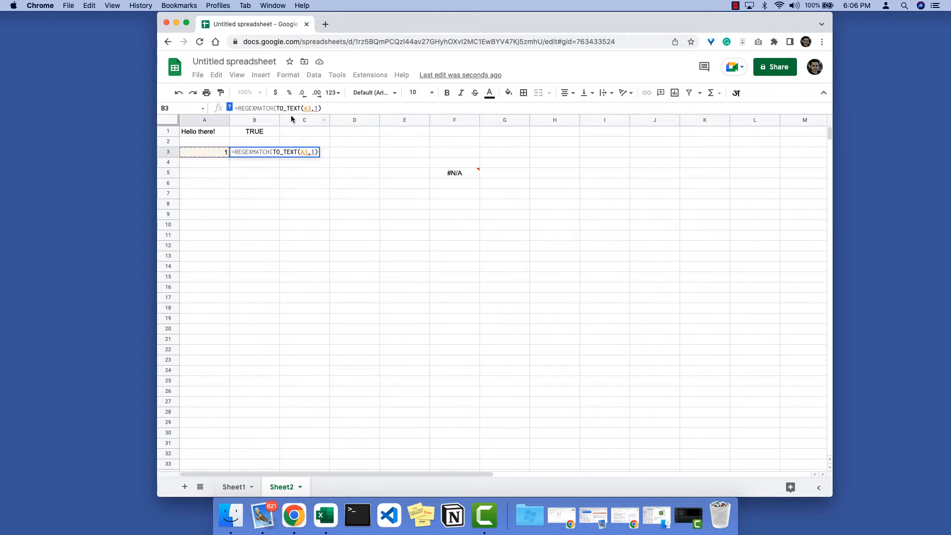
pyautogui.write(')')
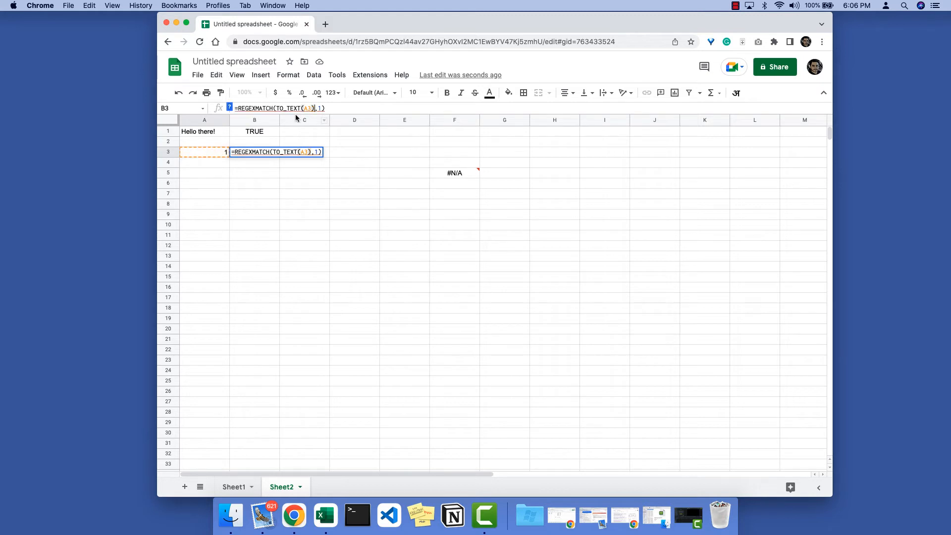
pyautogui.press('Return')
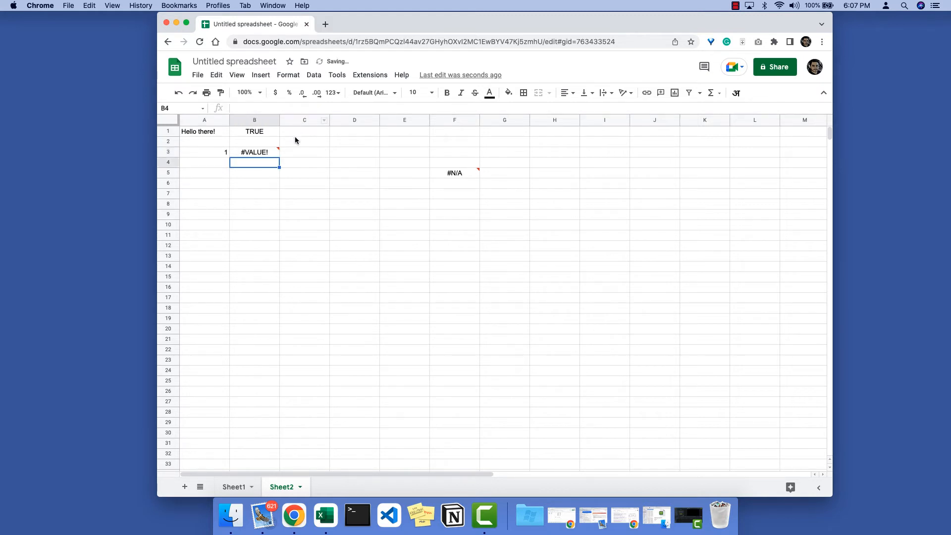
# Step: Put the search pattern 1 in B3's formula in double quotes, giving =REGEXMATCH(TO_TEXT(A3),"1")
pyautogui.click(270, 154)
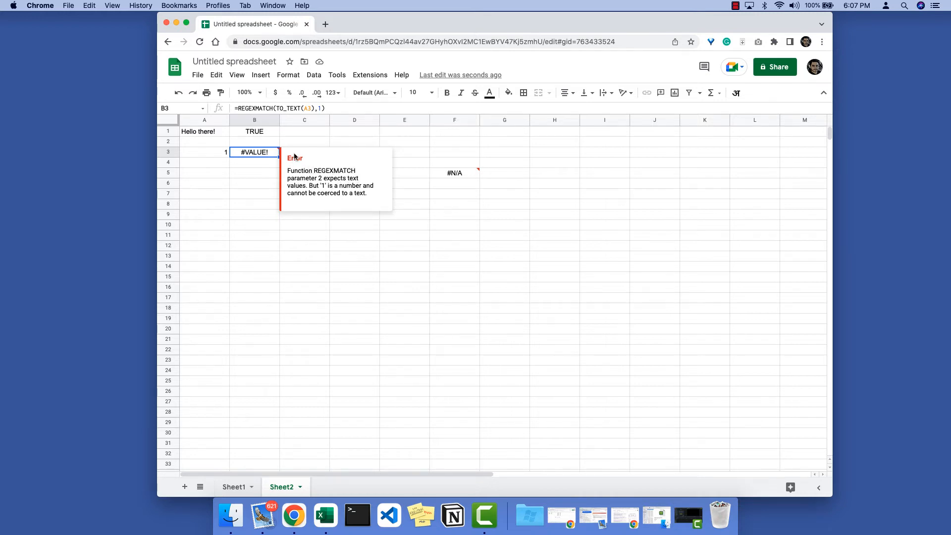
pyautogui.click(320, 109)
pyautogui.moveTo(320, 108); pyautogui.dragTo(321, 109)
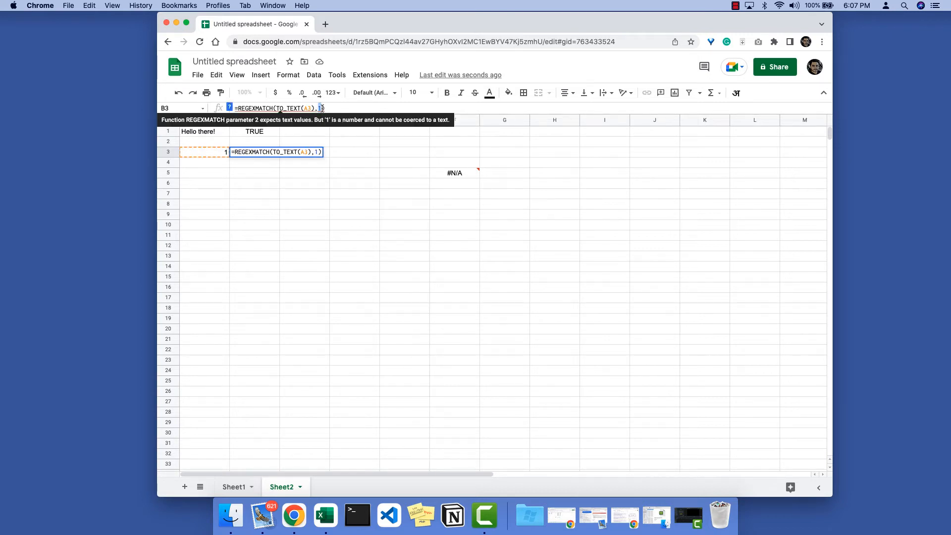
pyautogui.click(322, 109)
pyautogui.doubleClick(320, 108)
pyautogui.click(319, 109)
pyautogui.write('"')
pyautogui.press('Right')
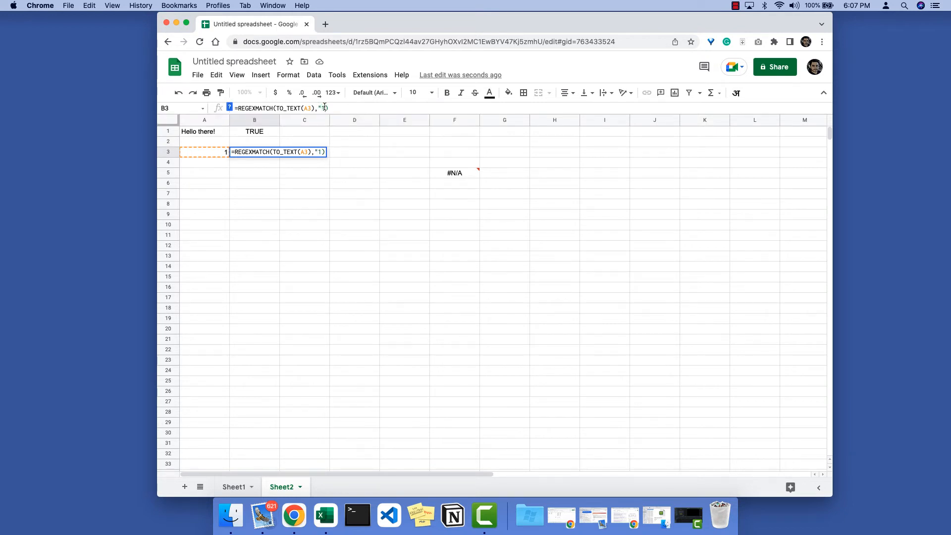
pyautogui.write('"')
pyautogui.press('Return')
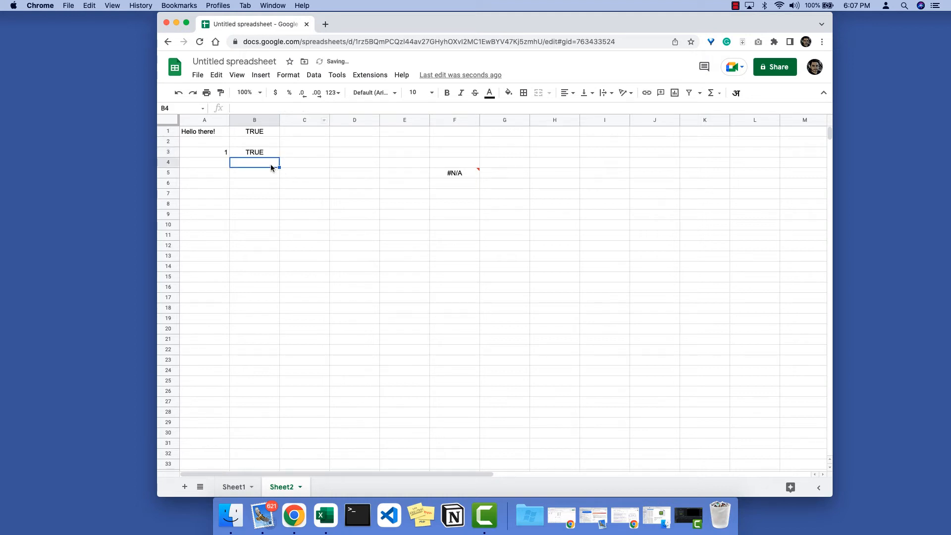
# Step: Change the search pattern in B3's REGEXMATCH formula to "2"
pyautogui.click(263, 154)
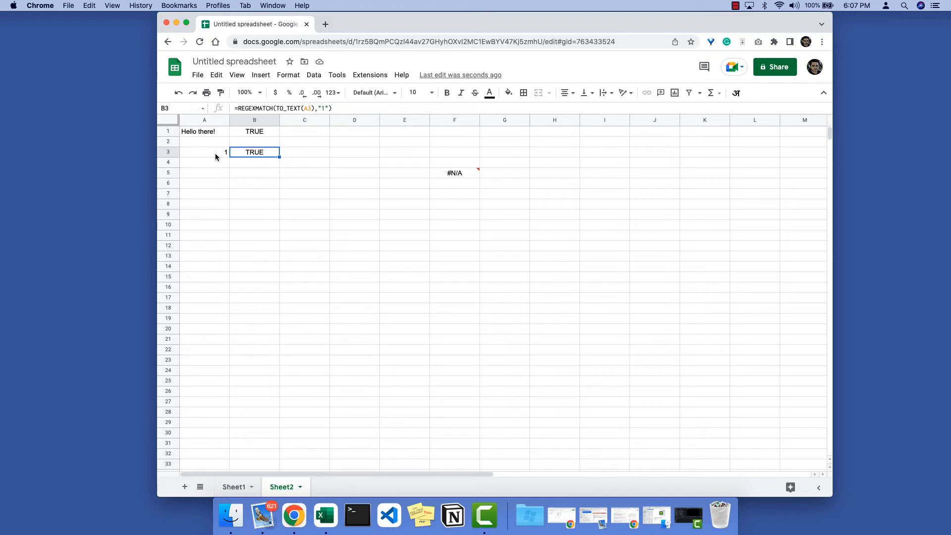
pyautogui.doubleClick(323, 108)
pyautogui.write('2')
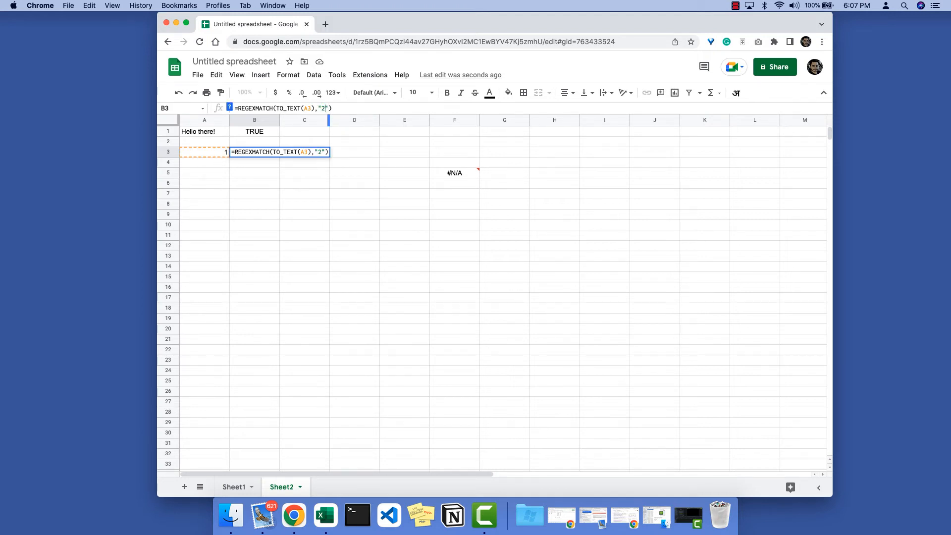
pyautogui.press('Return')
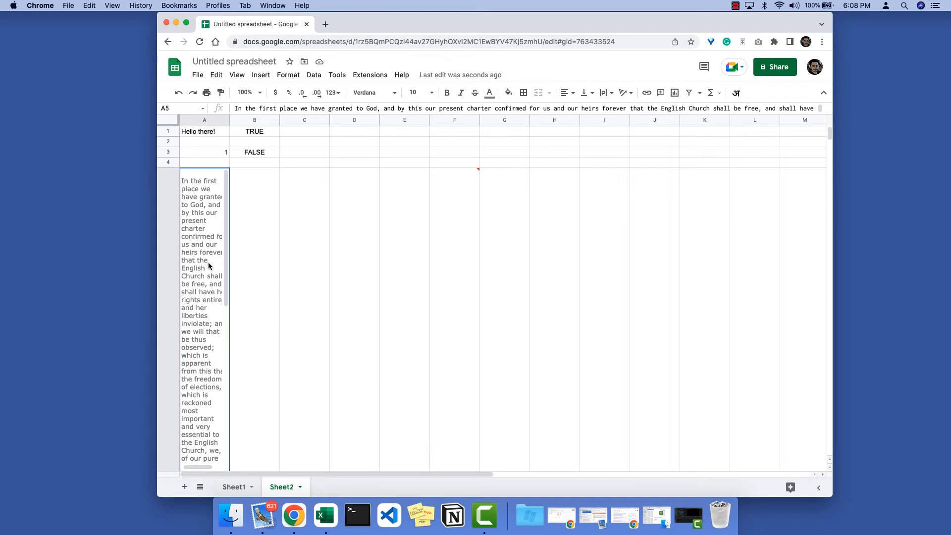
# Step: Read through the long charter passage in cell A5, viewing its full text
pyautogui.scroll(-10, 208, 267)
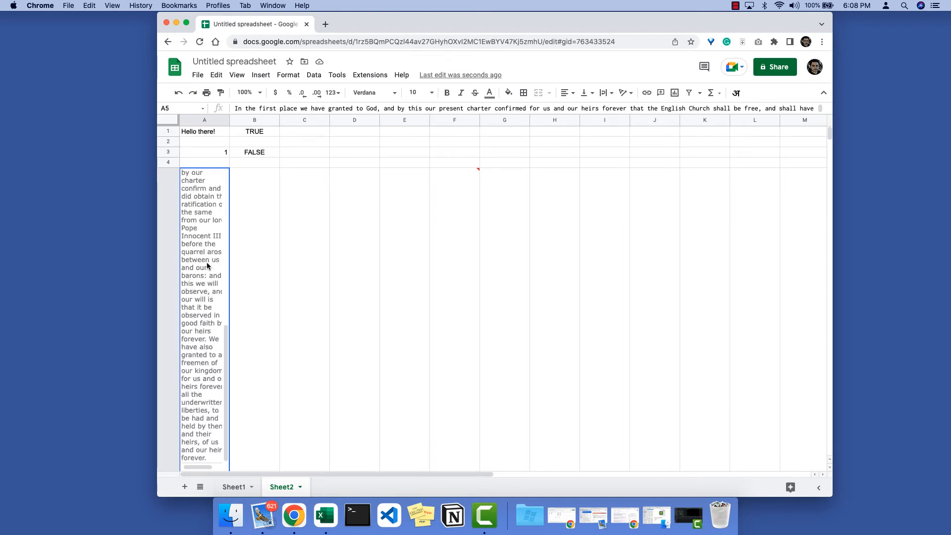
pyautogui.scroll(-3, 624, 284)
pyautogui.scroll(-2, 303, 349)
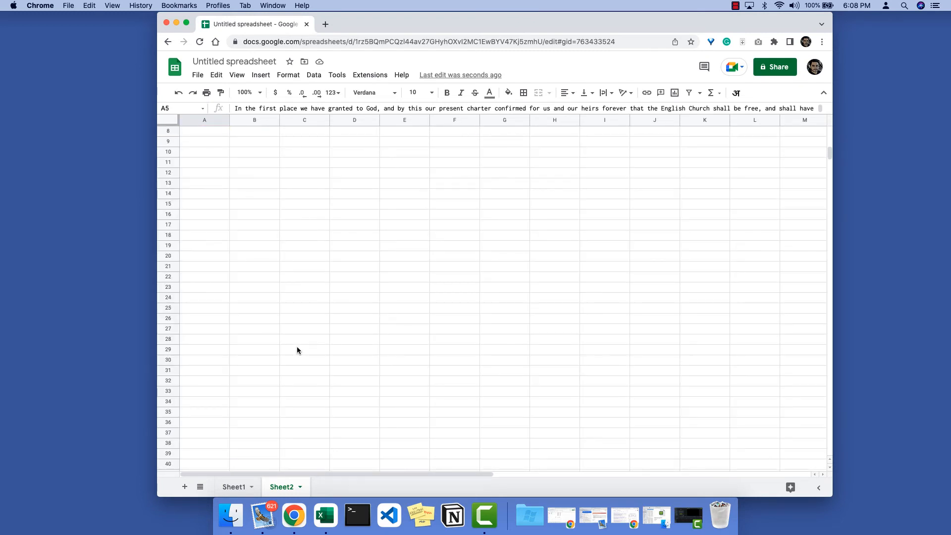
pyautogui.scroll(4, 296, 347)
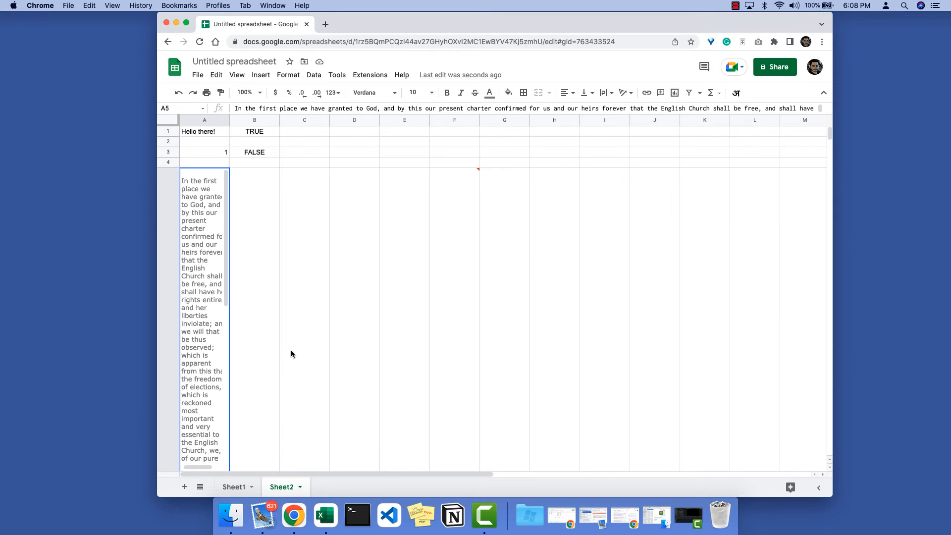
pyautogui.doubleClick(200, 391)
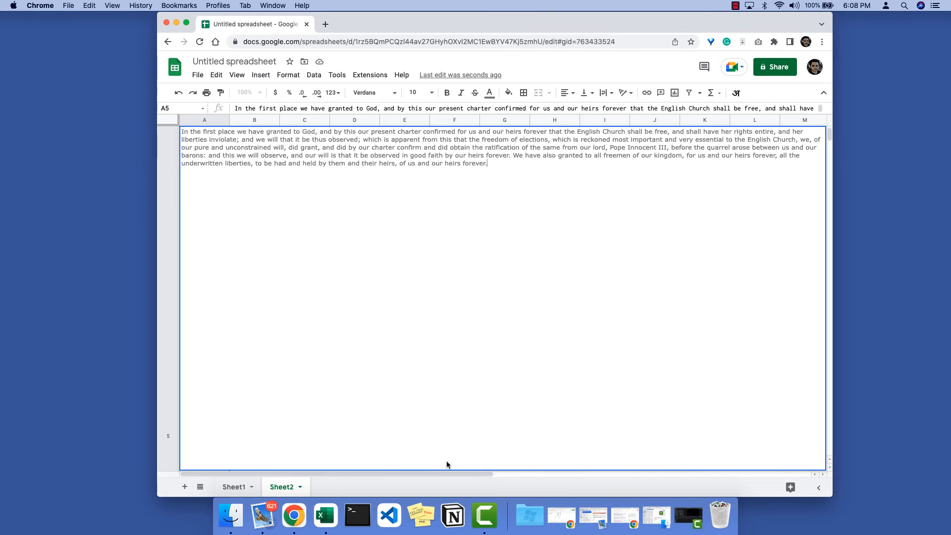
pyautogui.moveTo(456, 473); pyautogui.dragTo(515, 436)
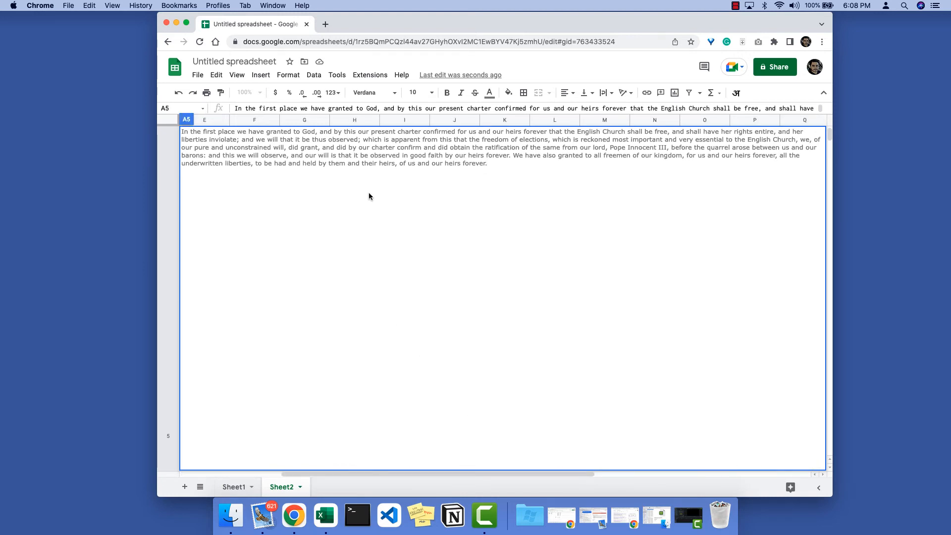
pyautogui.press('Return')
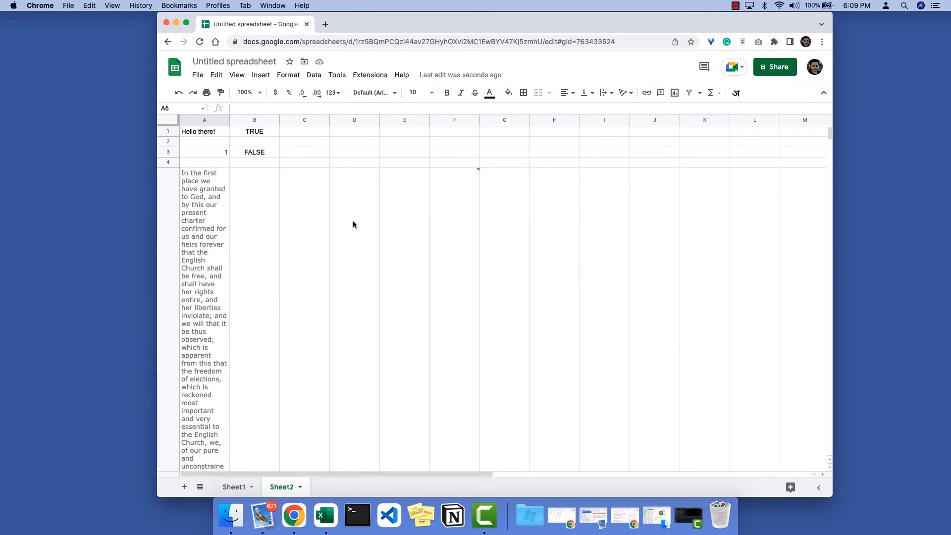
# Step: Enter the formula =REGEXMATCH(A5,"elections") in cell B5 to test the long passage in A5
pyautogui.click(256, 207)
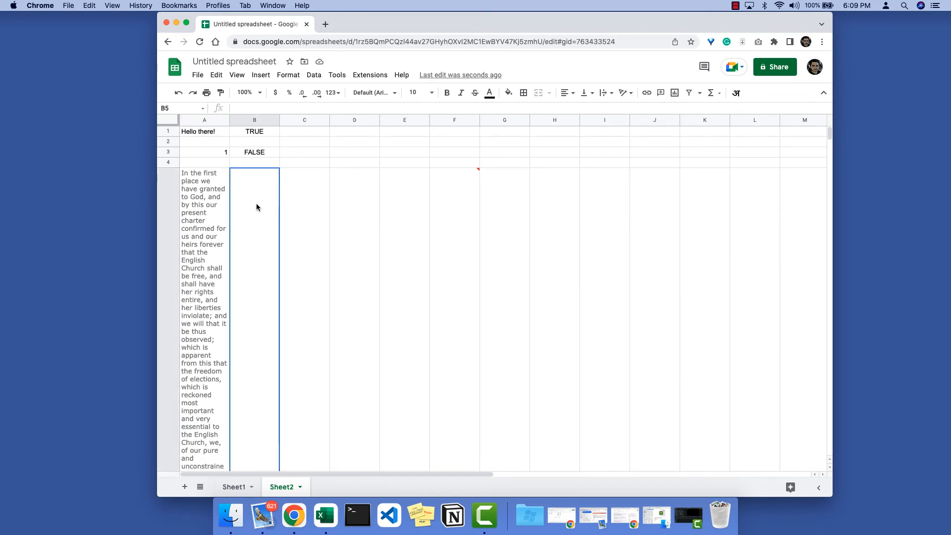
pyautogui.write('=RE')
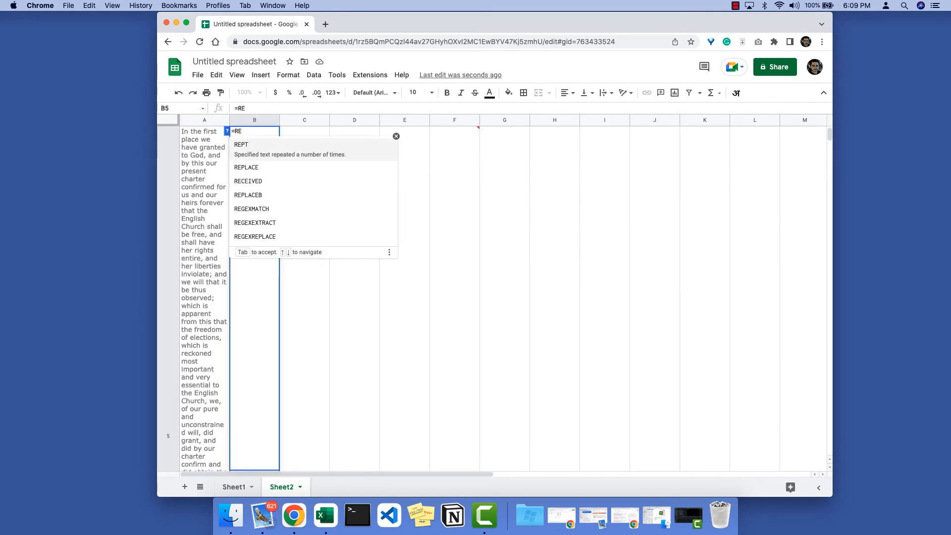
pyautogui.write('GE')
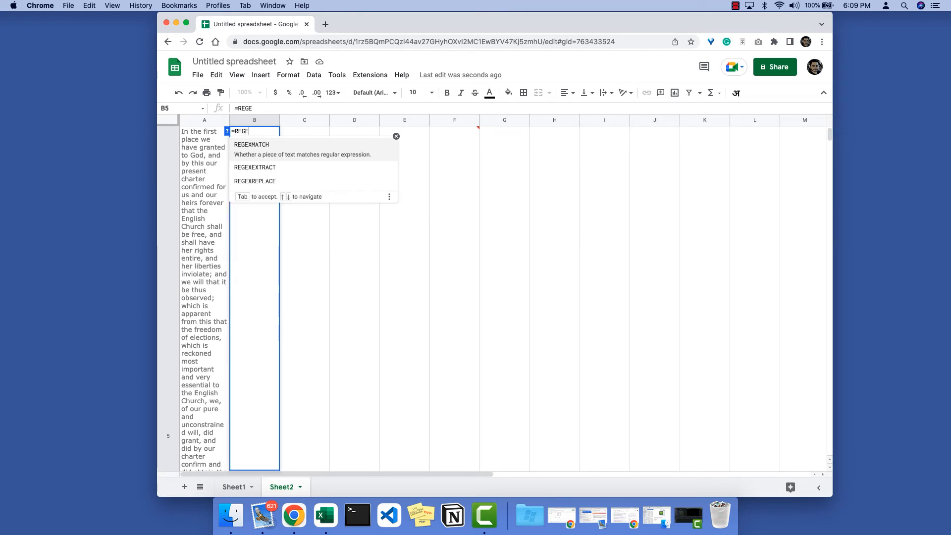
pyautogui.write('X')
pyautogui.press('Tab')
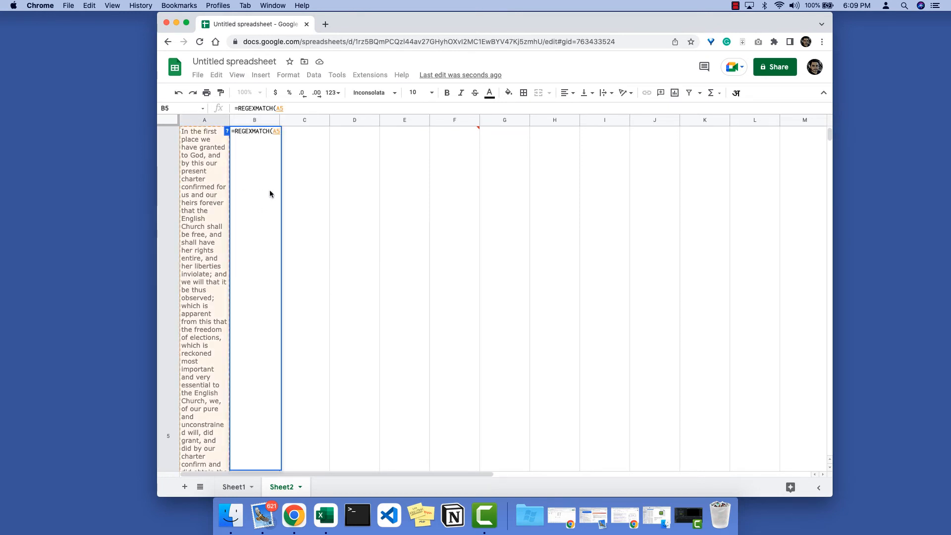
pyautogui.write('A5,""')
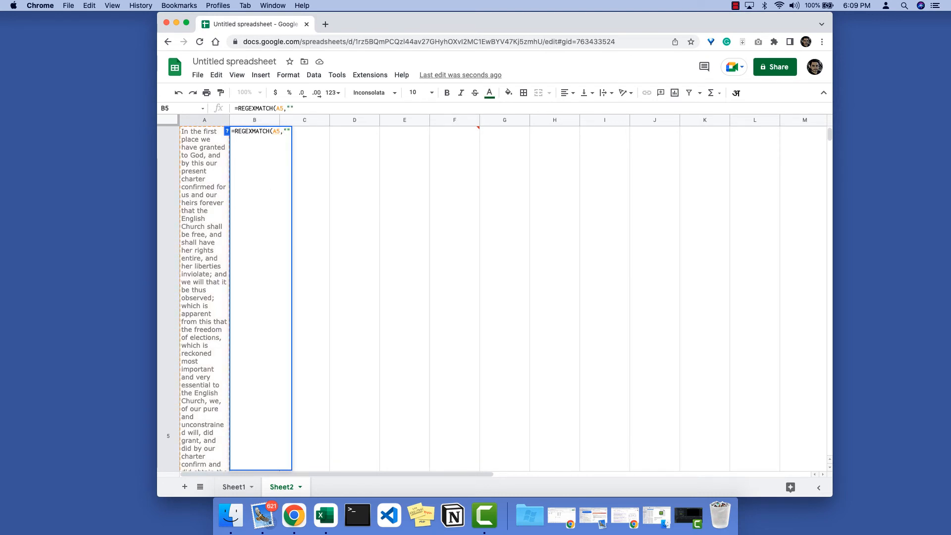
pyautogui.write('elec')
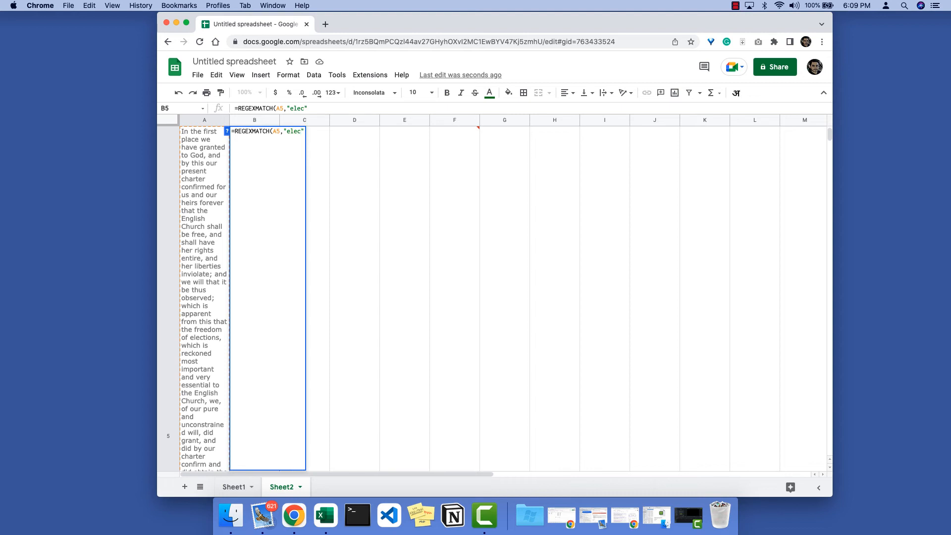
pyautogui.write('tions')
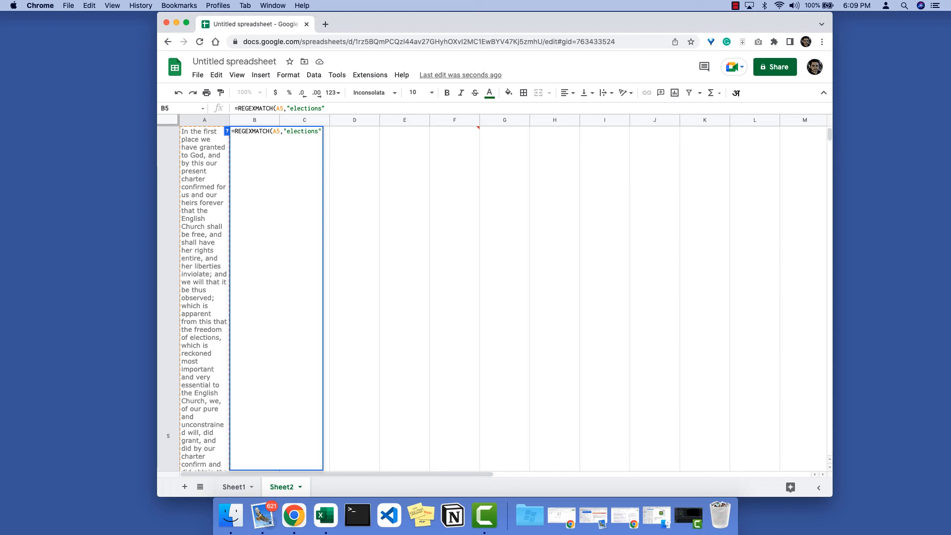
pyautogui.write(')')
pyautogui.press('Return')
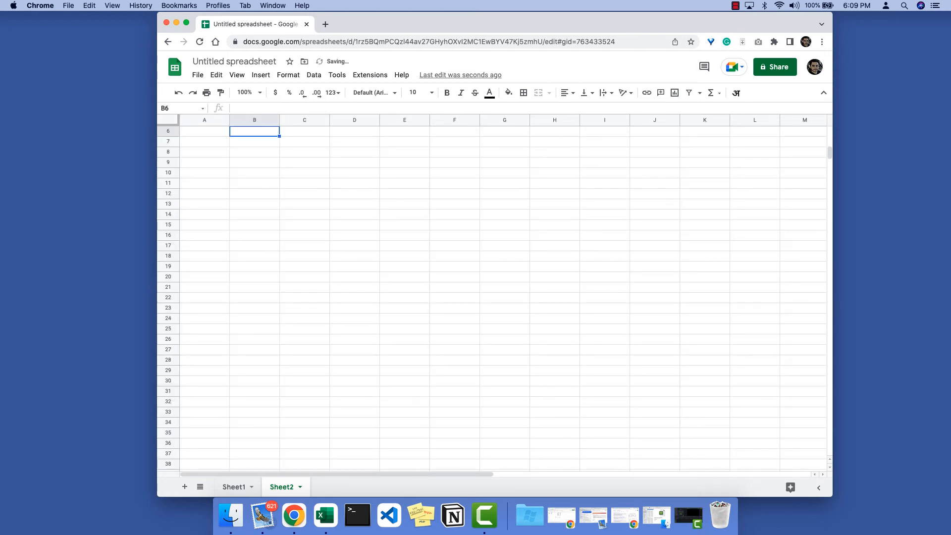
# Step: Align the result in cell B5 to the center horizontally and to the top vertically
pyautogui.press('Up')
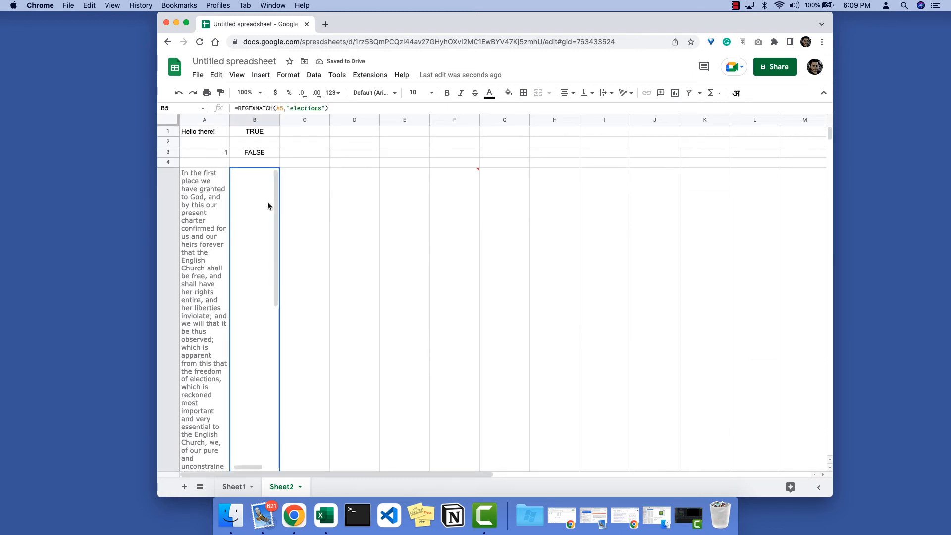
pyautogui.click(568, 92)
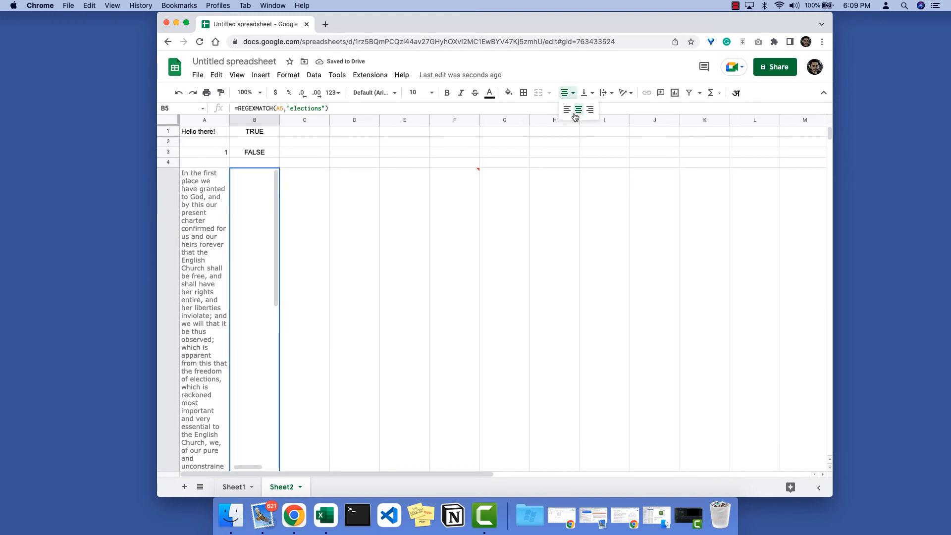
pyautogui.click(578, 109)
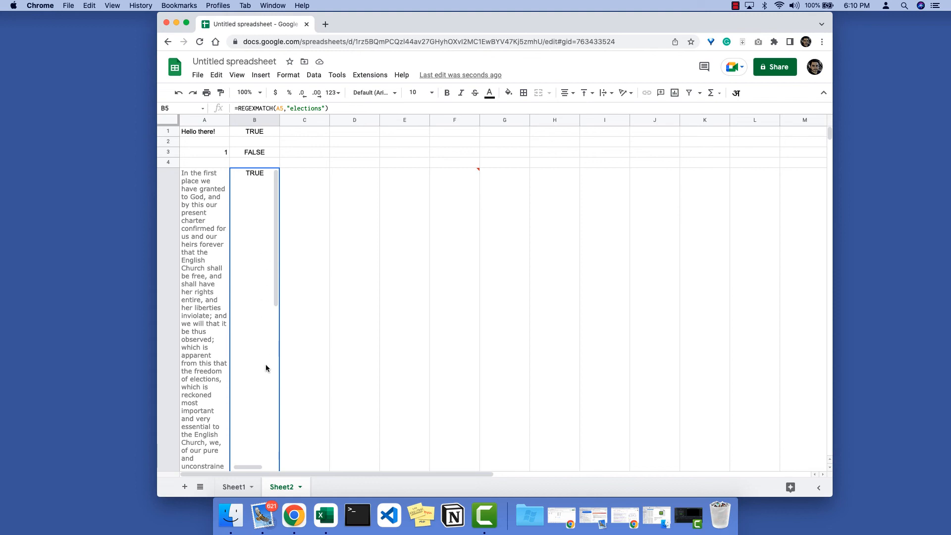
# Step: Switch to Sheet1, which holds the list of users and valid emails
pyautogui.click(235, 487)
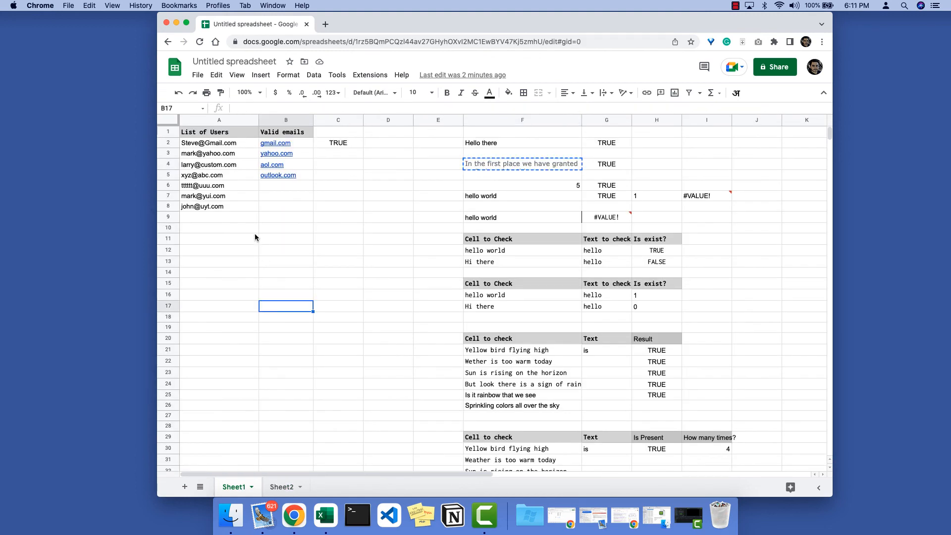
# Step: Review the user list in A2:A8 with its valid email domains, and look over the example tables down to the Valid user? check in H50
pyautogui.moveTo(243, 142); pyautogui.dragTo(243, 209)
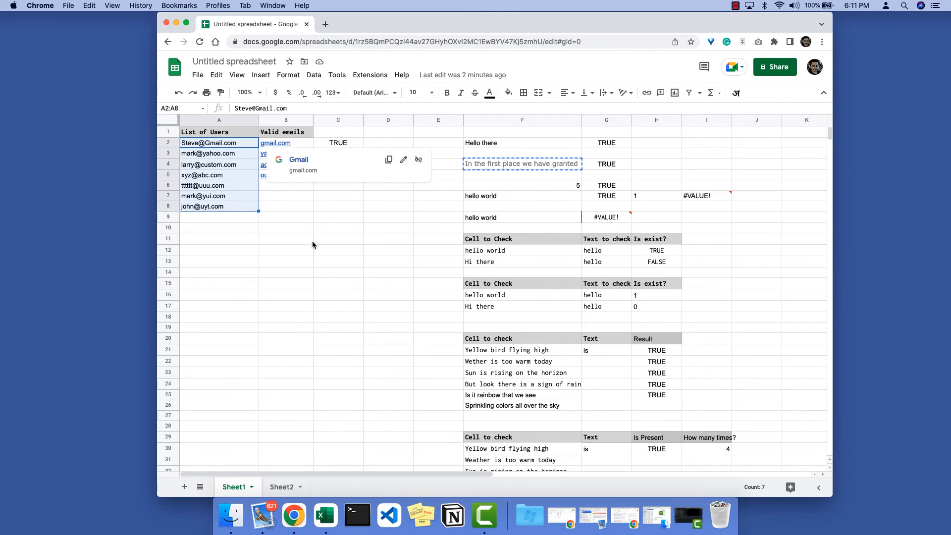
pyautogui.click(287, 275)
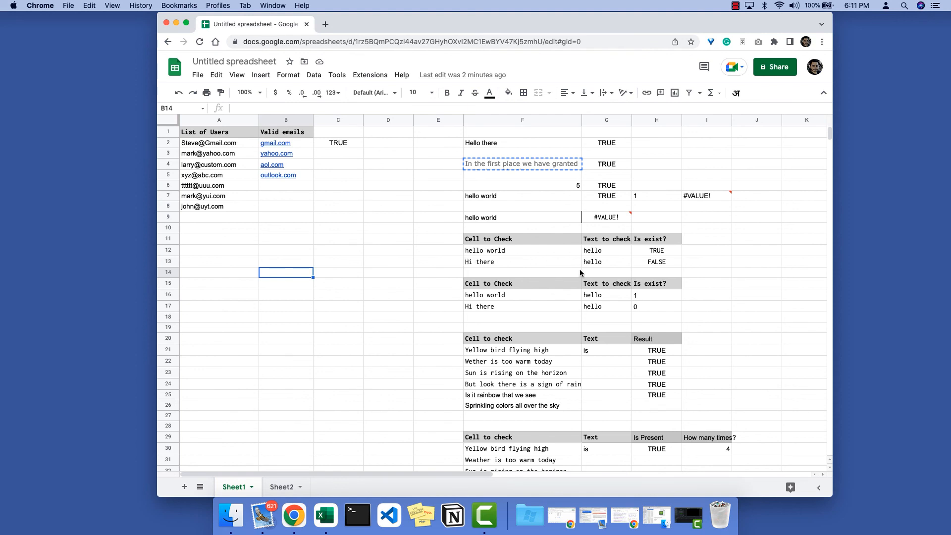
pyautogui.click(649, 254)
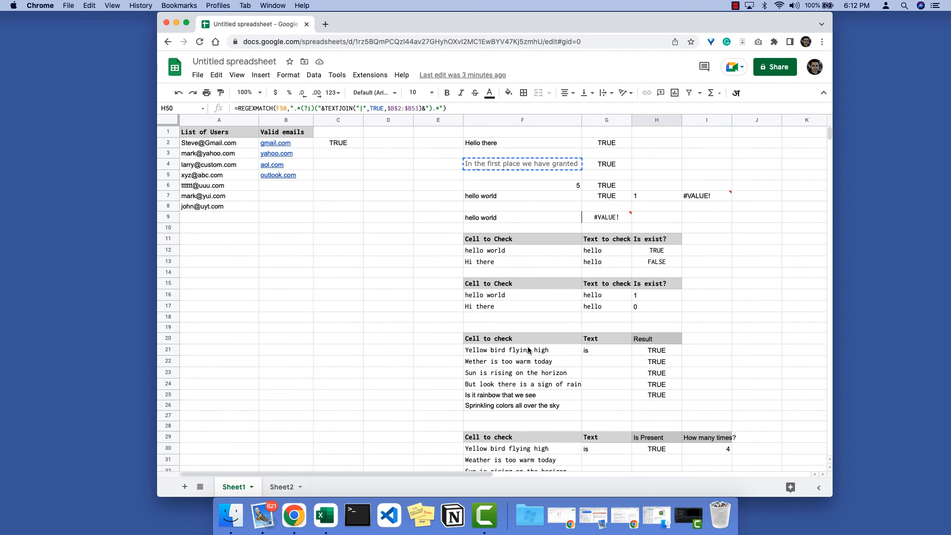
pyautogui.scroll(-10, 514, 333)
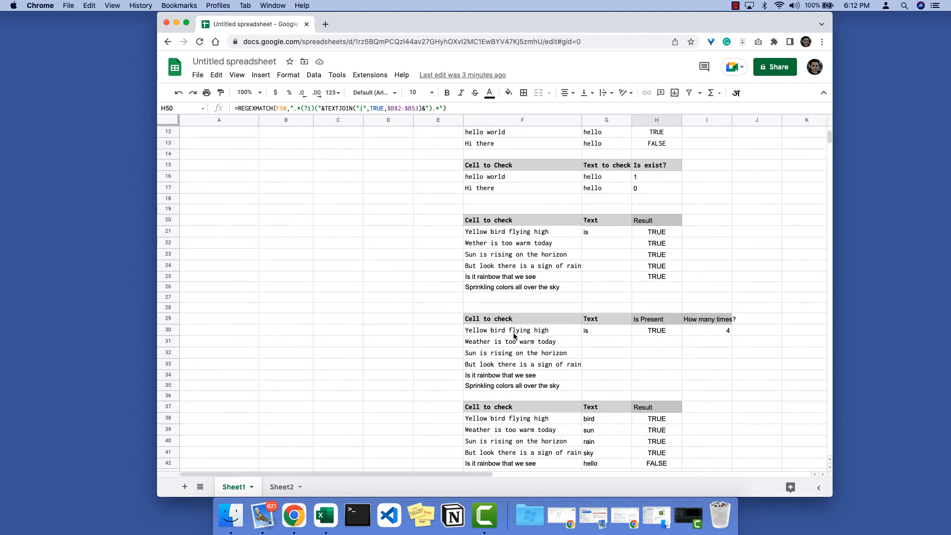
pyautogui.scroll(-7, 514, 335)
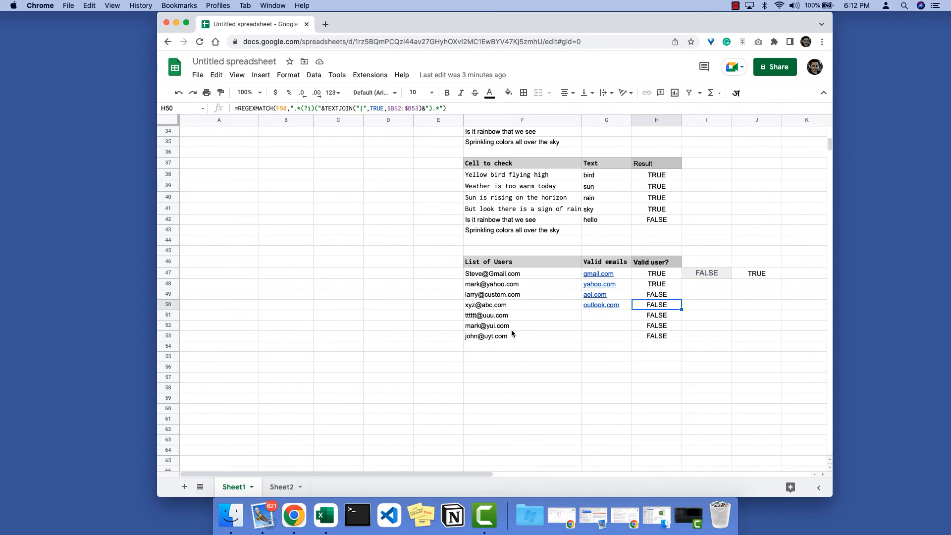
pyautogui.scroll(17, 392, 264)
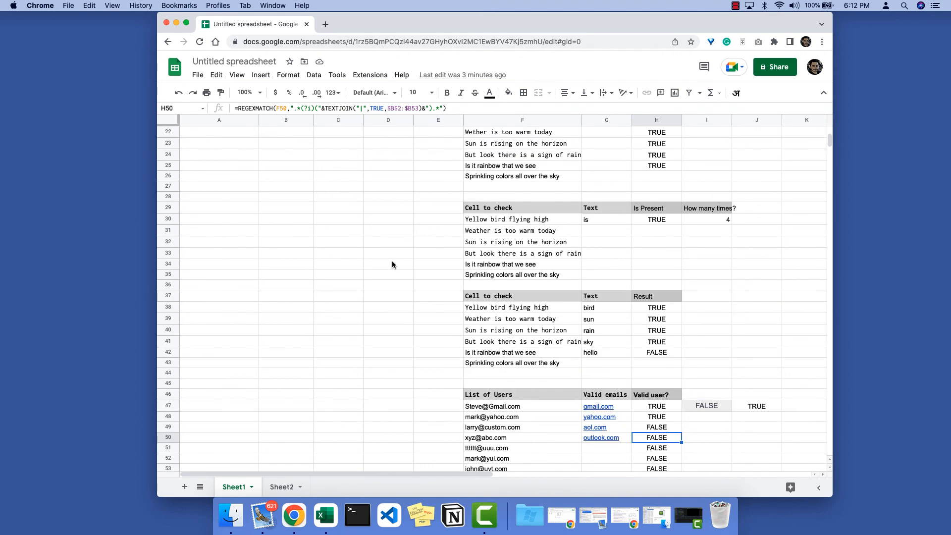